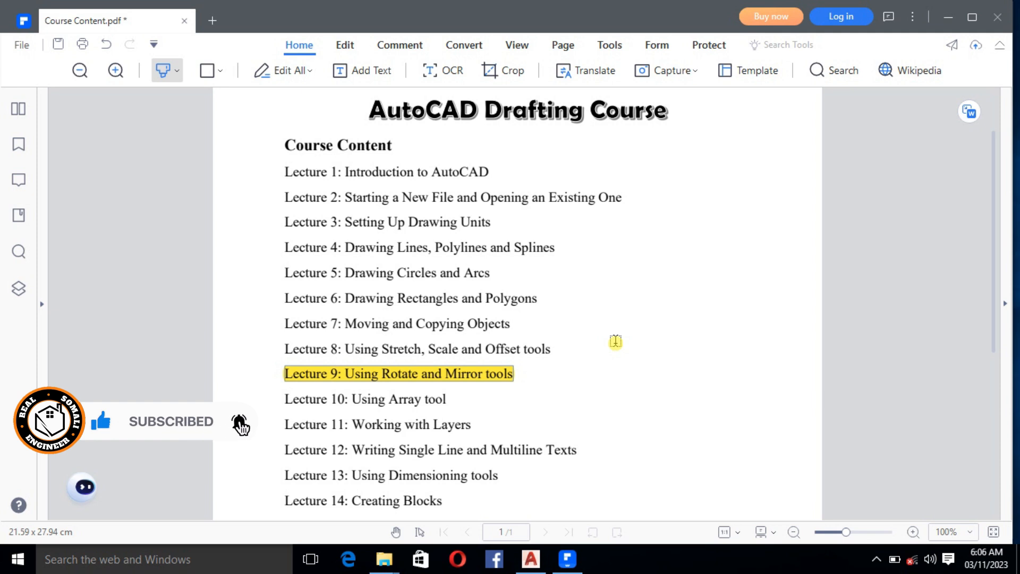
Switch to the AutoCAD drawing and look up the RO (Rotate) and MI (Mirror) command aliases.
click(531, 559)
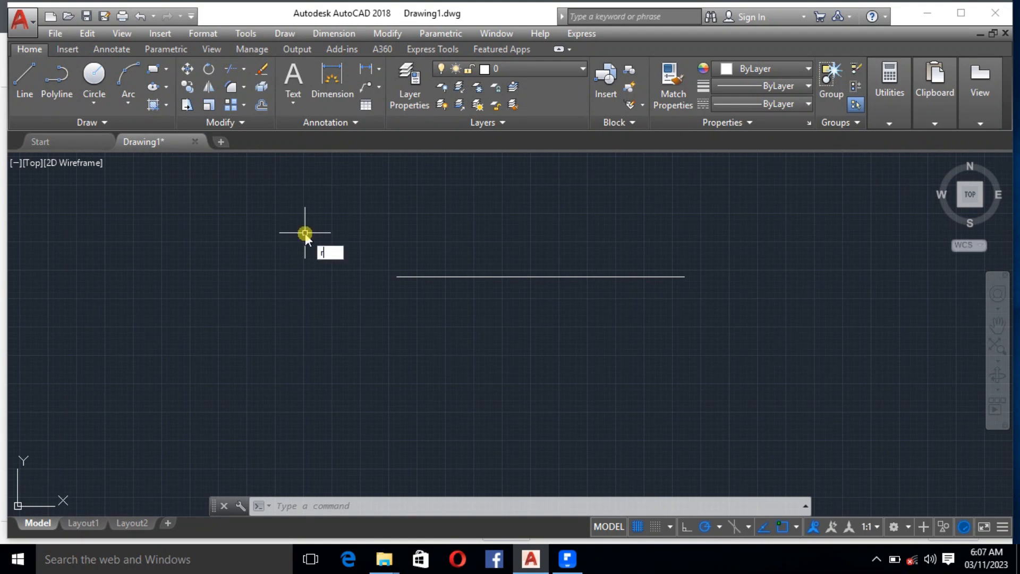
text(R)
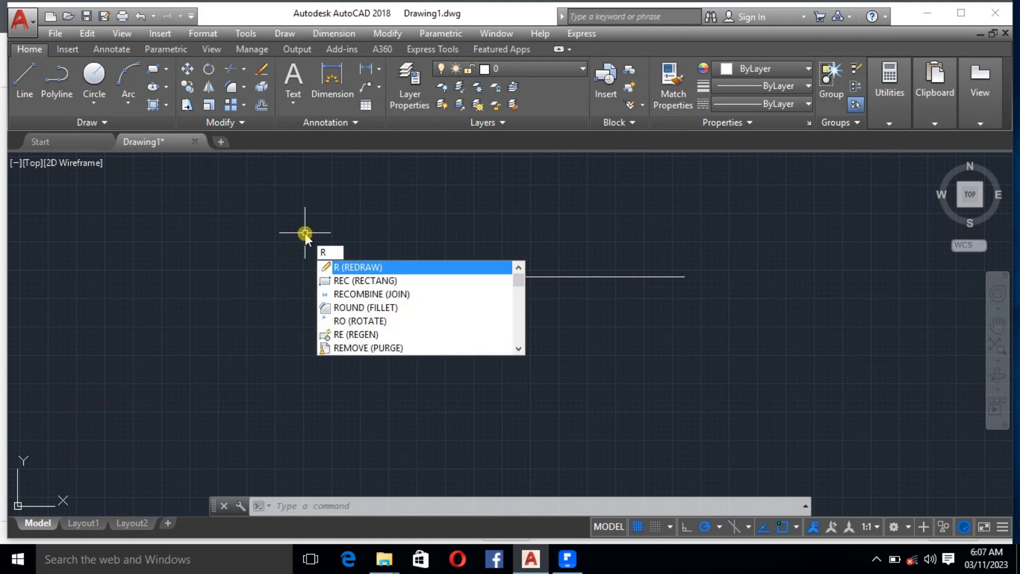
text(O)
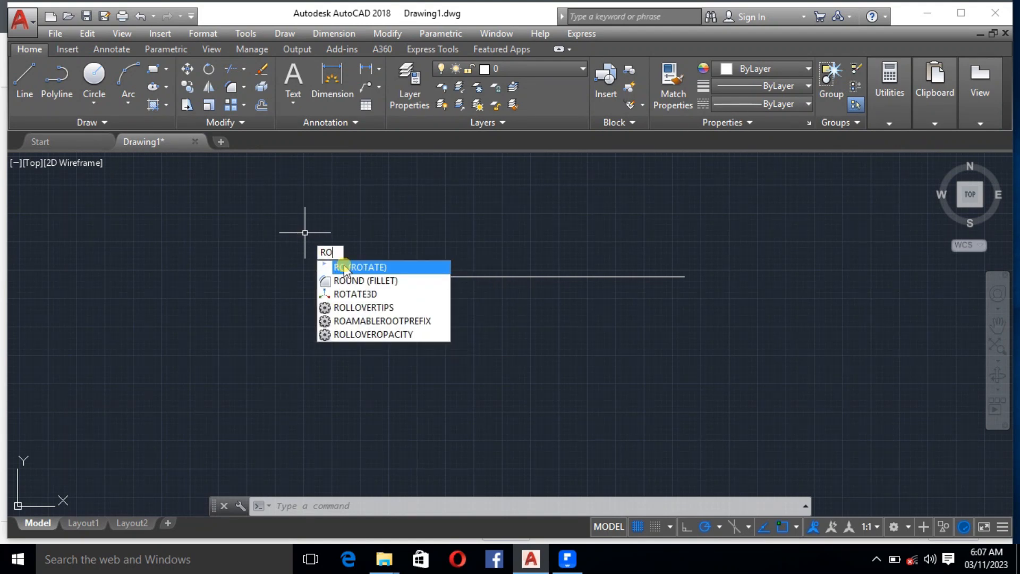
text(M)
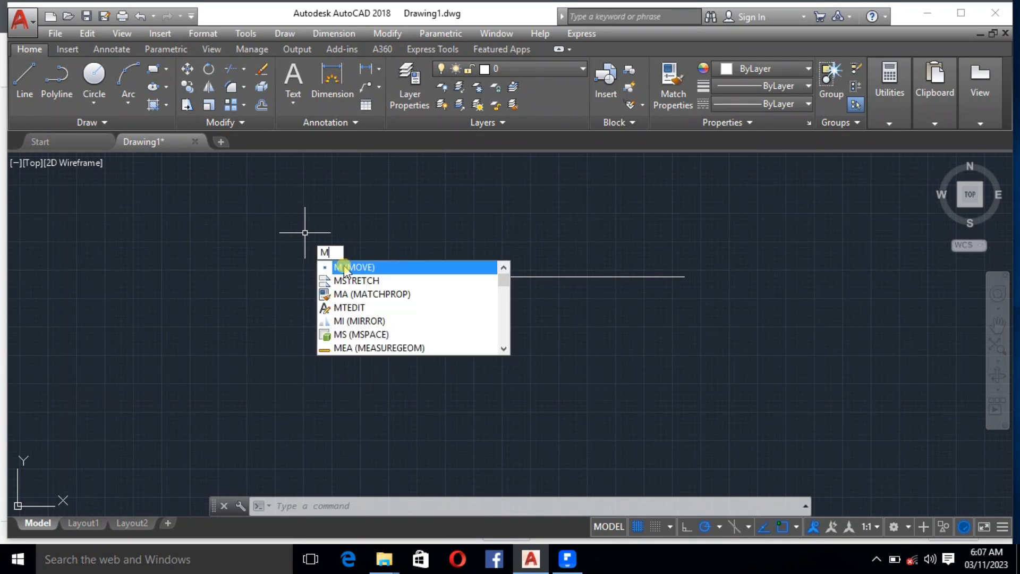
text(I)
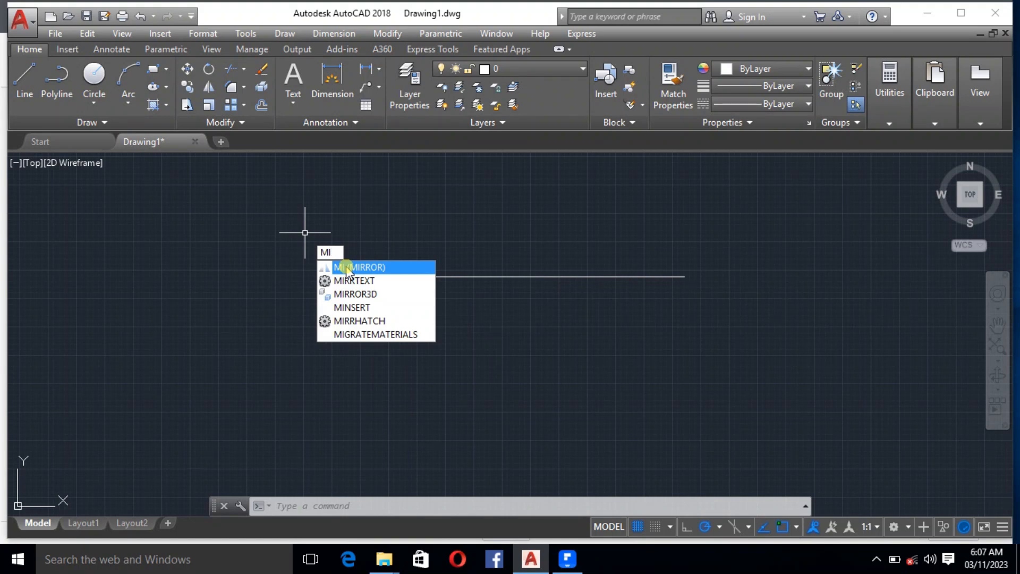
key(Escape)
key(Escape)
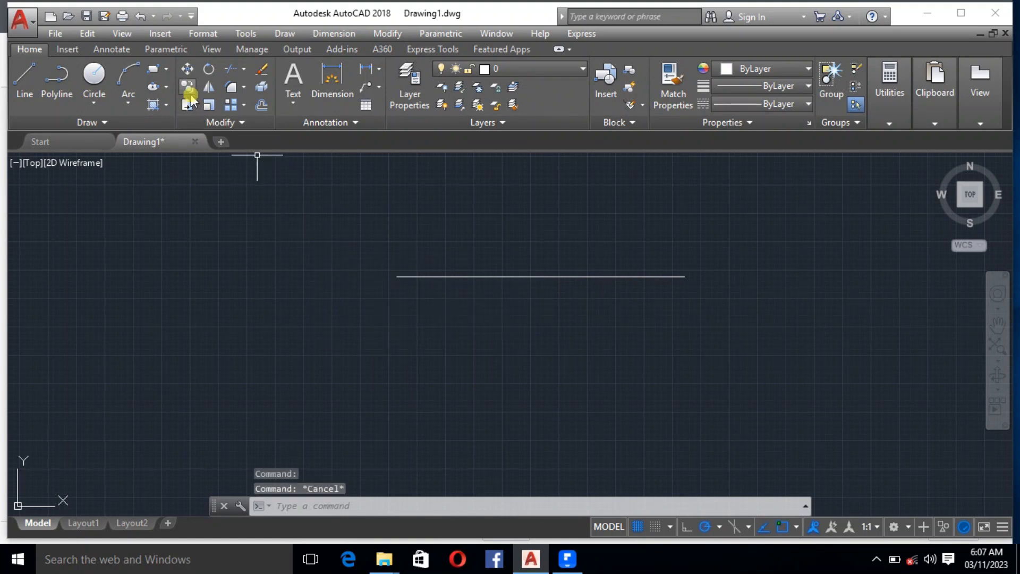
Rotate the horizontal line 70 degrees about its left endpoint.
click(209, 74)
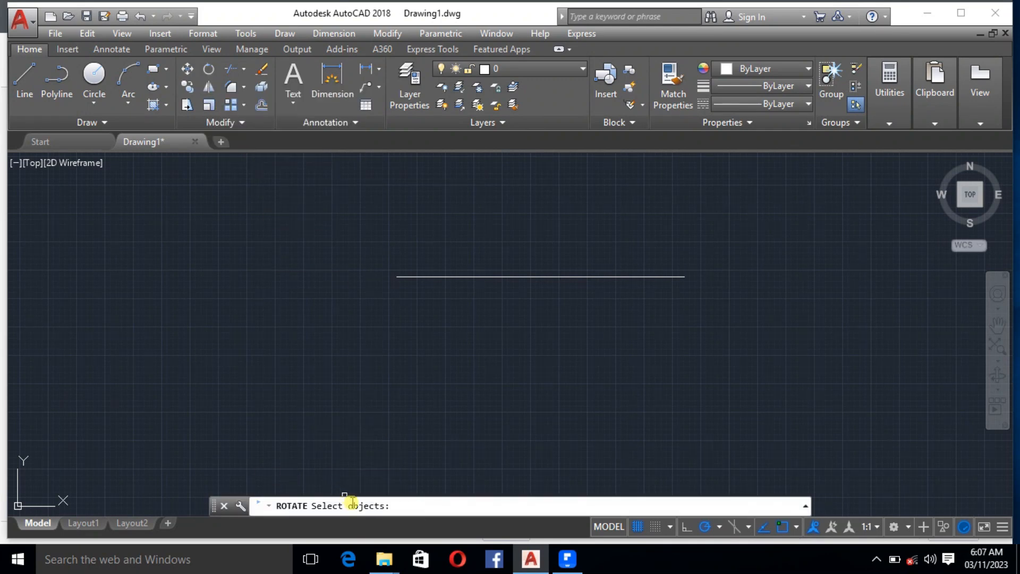
click(478, 277)
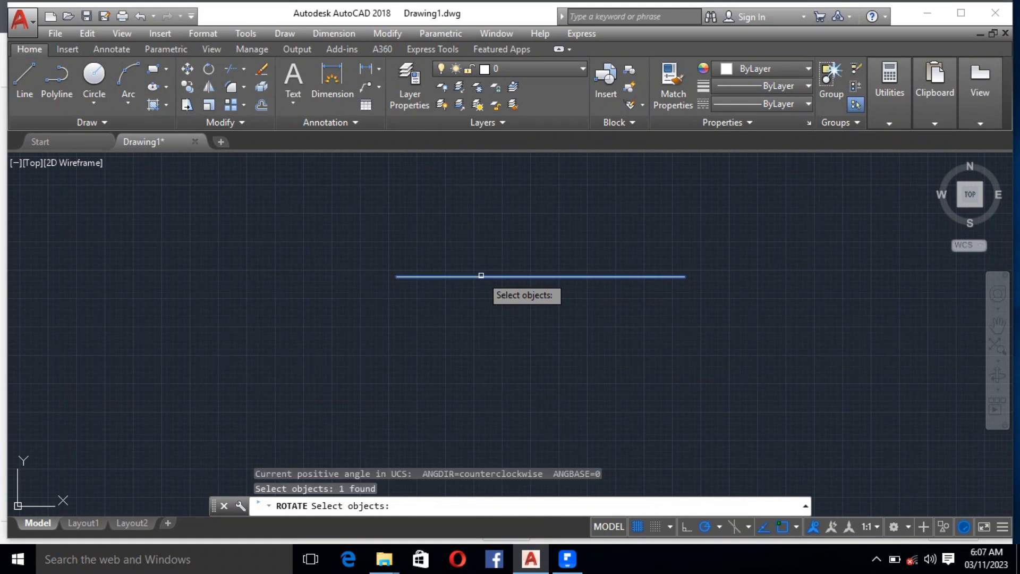
key(Return)
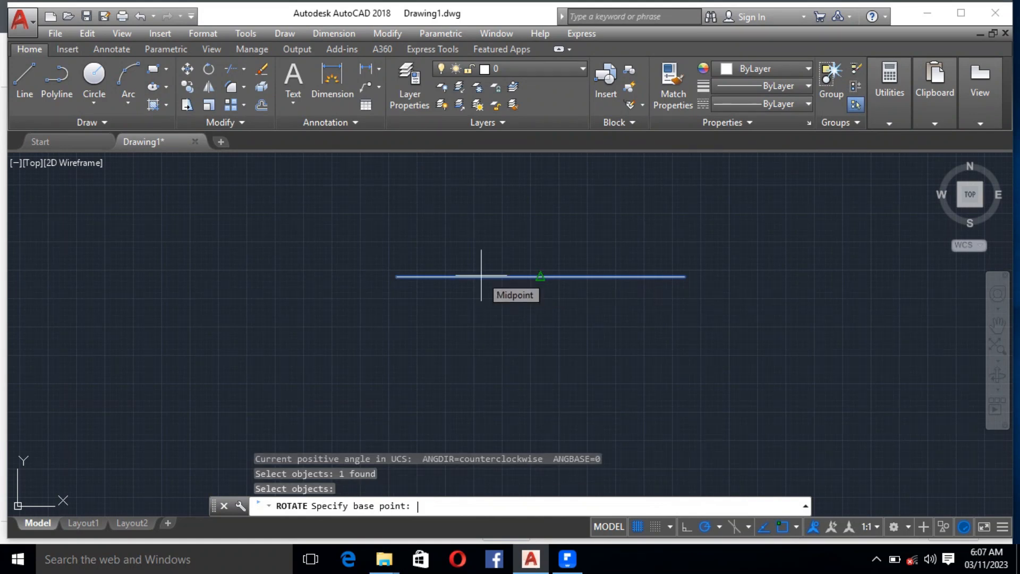
click(397, 276)
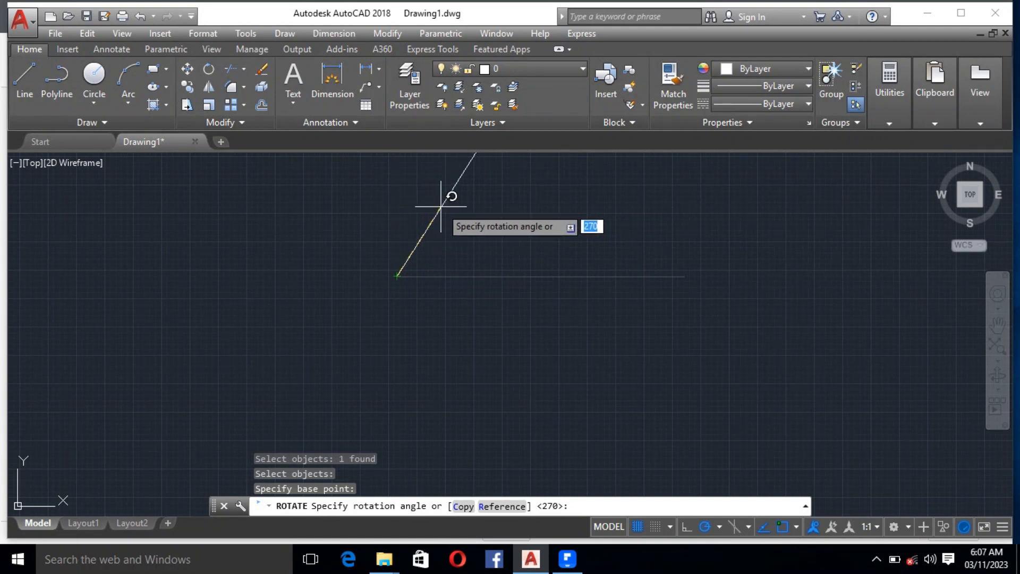
text(70)
key(Return)
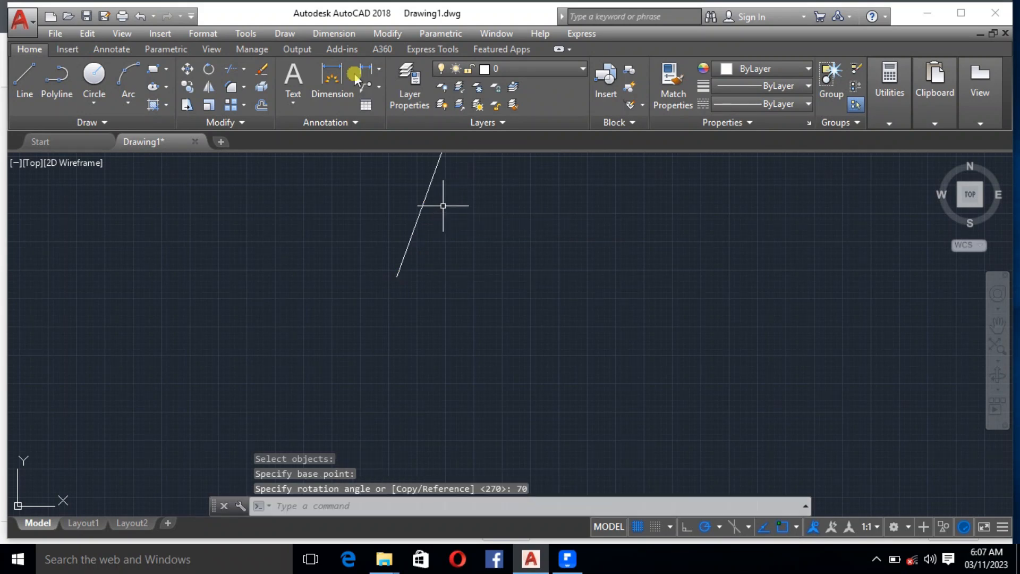
Draw a horizontal reference line to the right from the sloped line's lower endpoint.
click(24, 77)
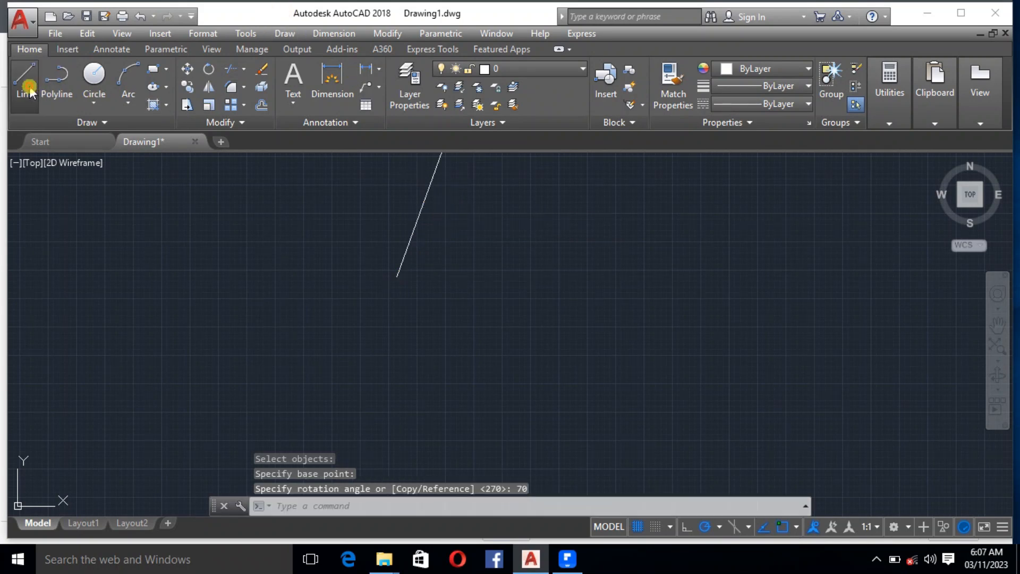
click(397, 276)
click(508, 276)
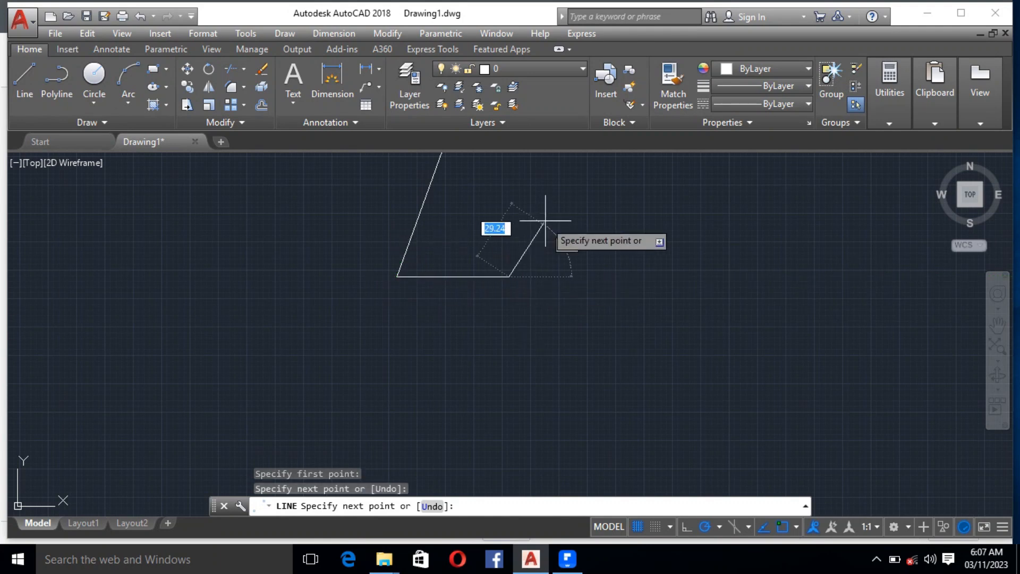
key(Escape)
Try to add an angular dimension between the sloped line and the horizontal reference line.
click(368, 69)
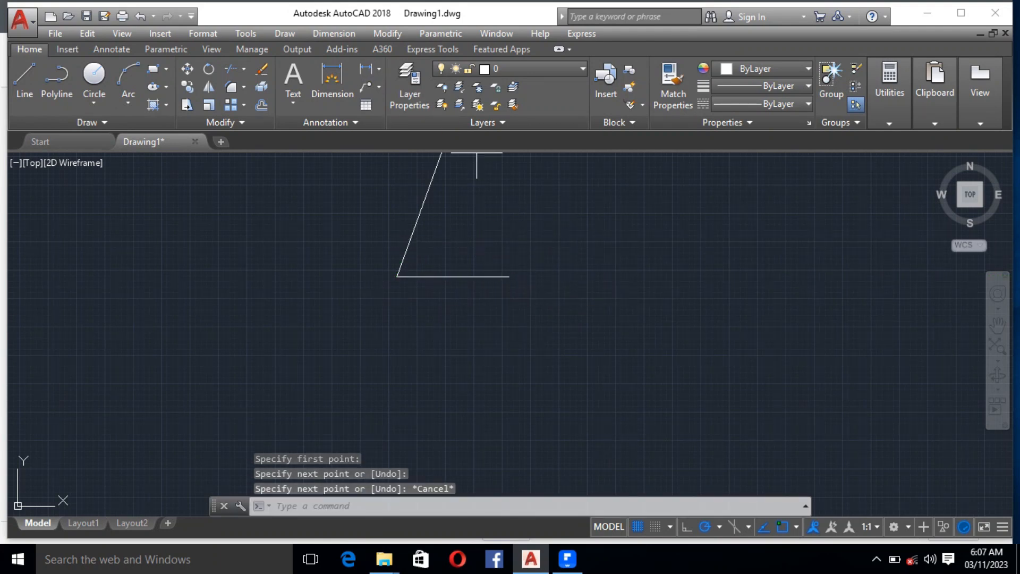
key(Escape)
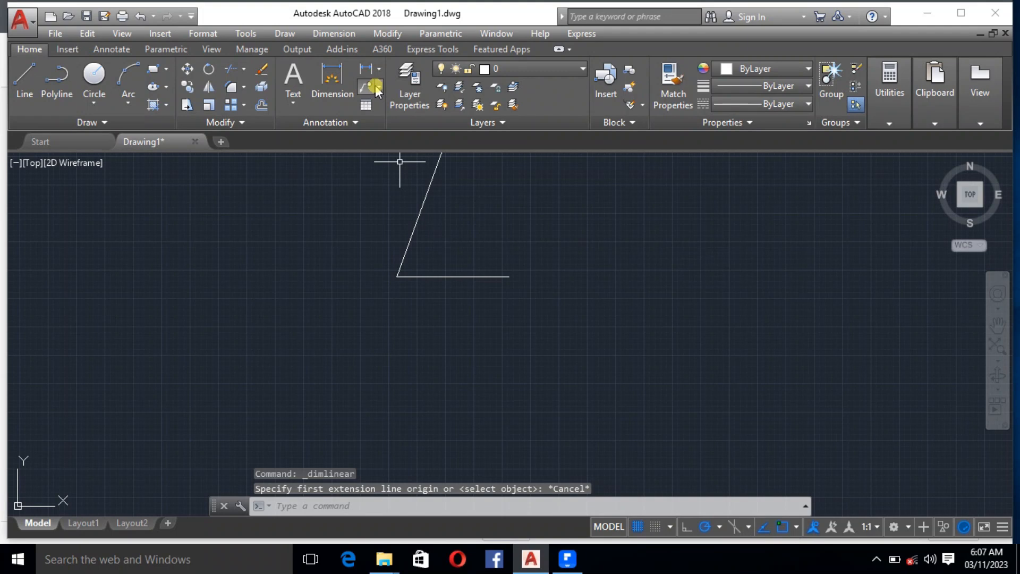
click(379, 69)
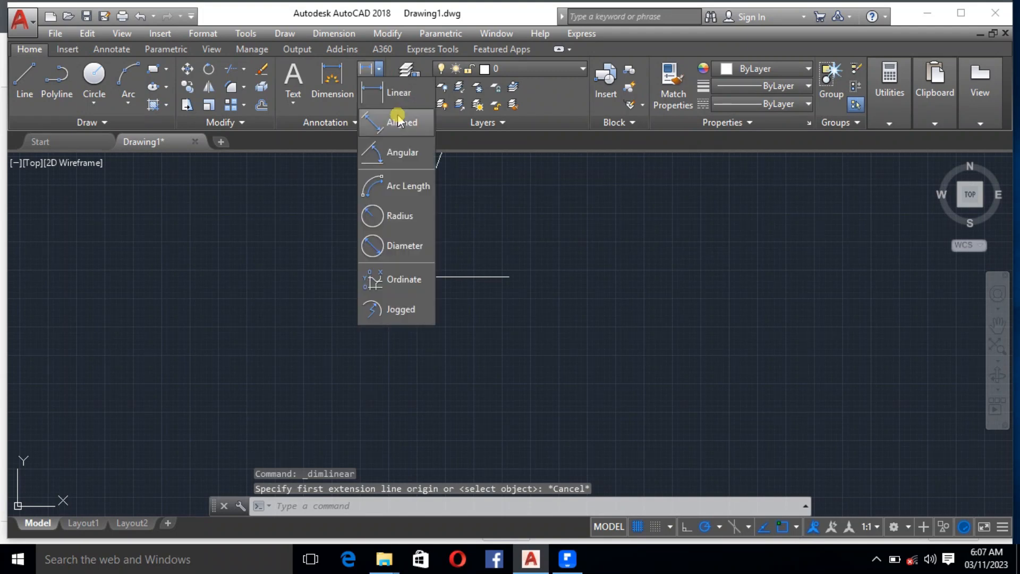
click(392, 158)
click(407, 249)
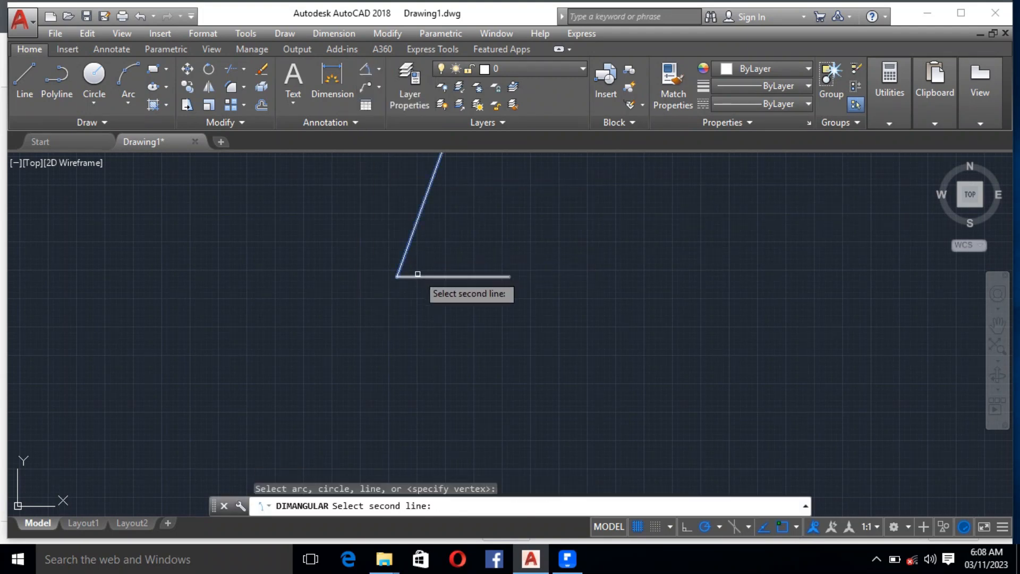
click(417, 274)
scroll(403, 244, up, 5)
scroll(407, 197, up, 2)
scroll(419, 256, down, 8)
key(Escape)
Erase the sloped line and undo the erasure.
click(445, 227)
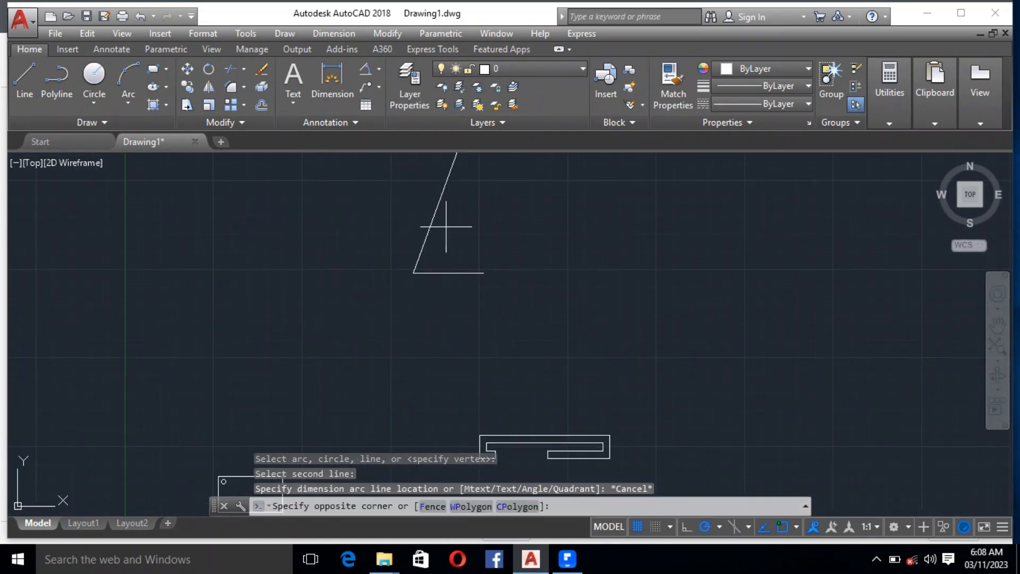
click(405, 205)
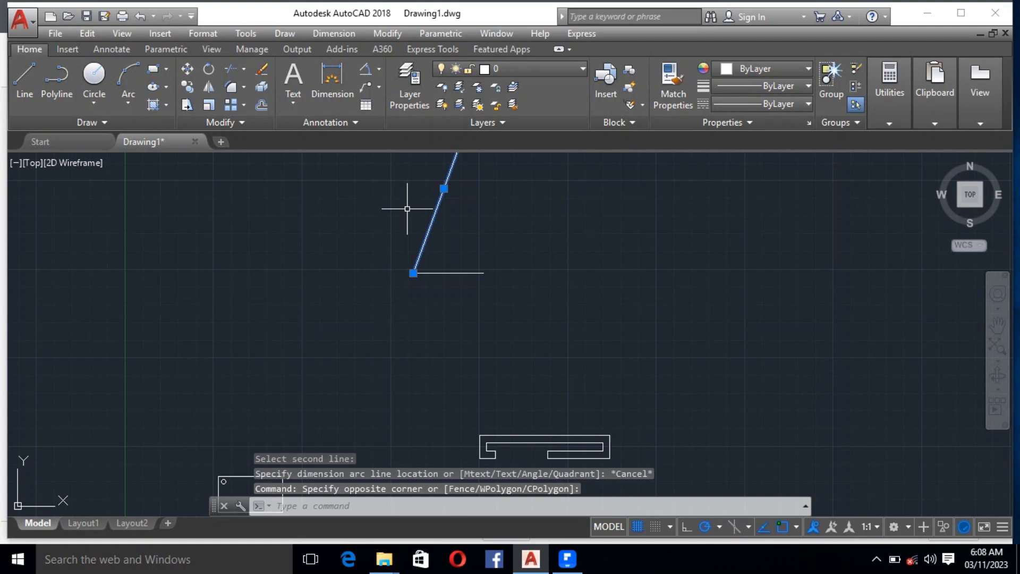
key(Delete)
key(ctrl+z)
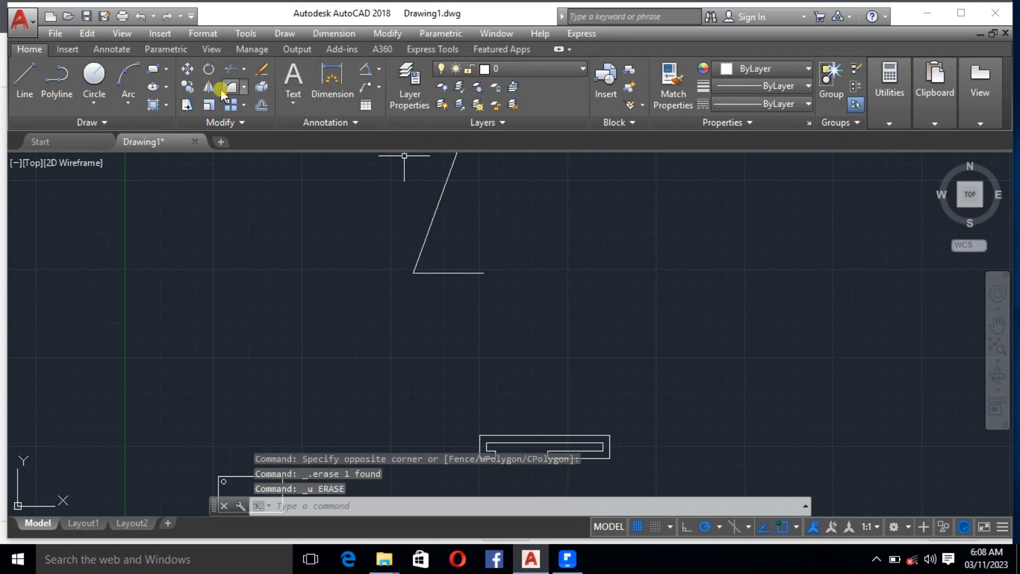
Undo the dimension attempts, the horizontal reference line and the 70-degree rotation.
click(431, 214)
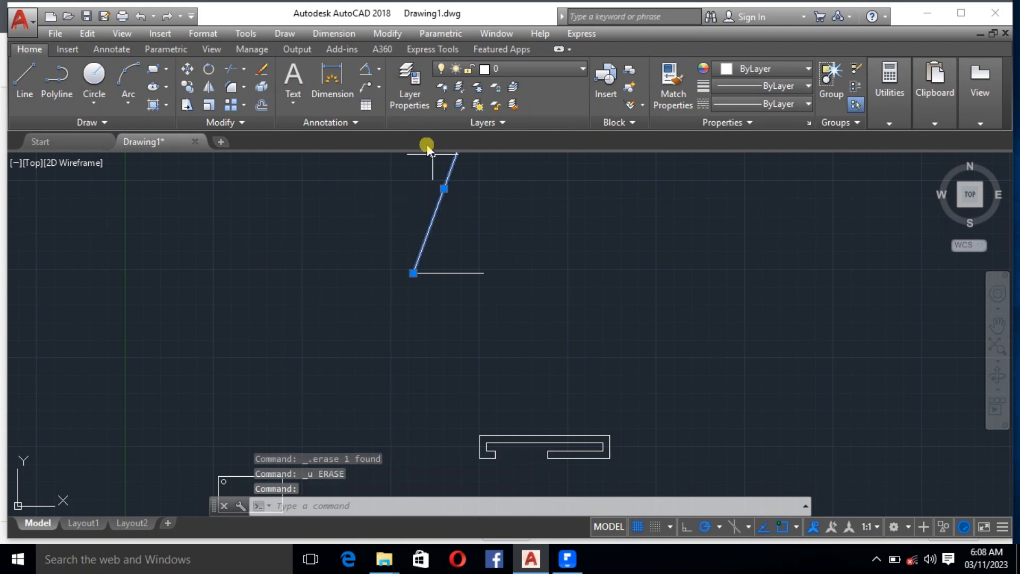
key(Escape)
key(ctrl+z)
key(ctrl+z)
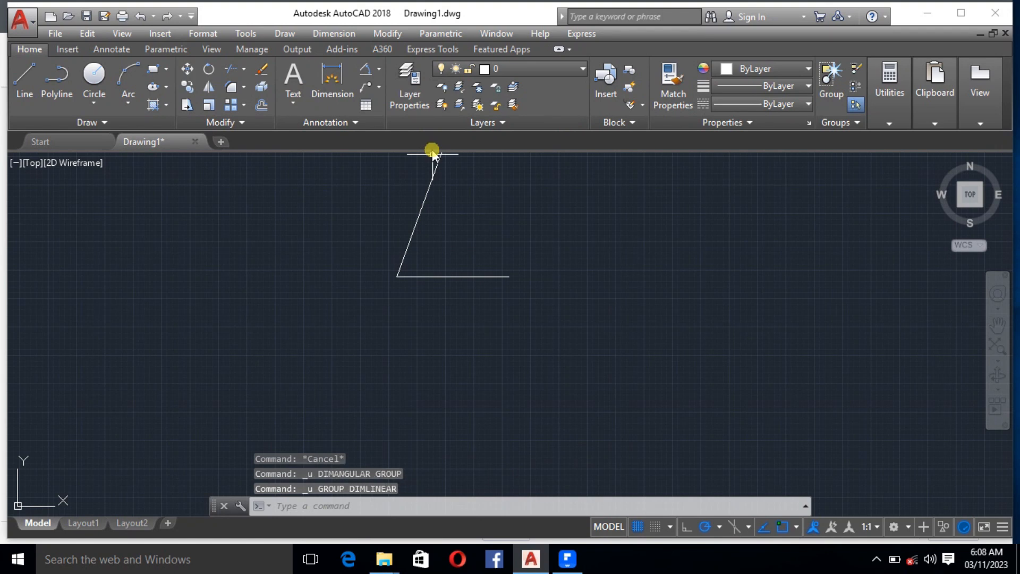
key(ctrl+z)
key(ctrl+z)
Rotate the horizontal line by -70 degrees about its left endpoint and undo that rotation.
click(492, 291)
click(465, 250)
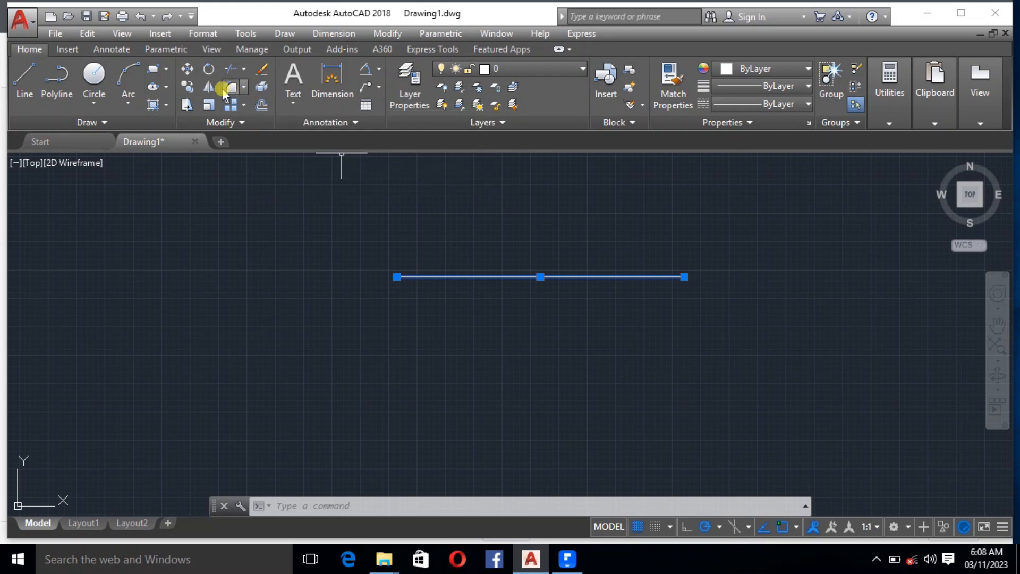
click(213, 72)
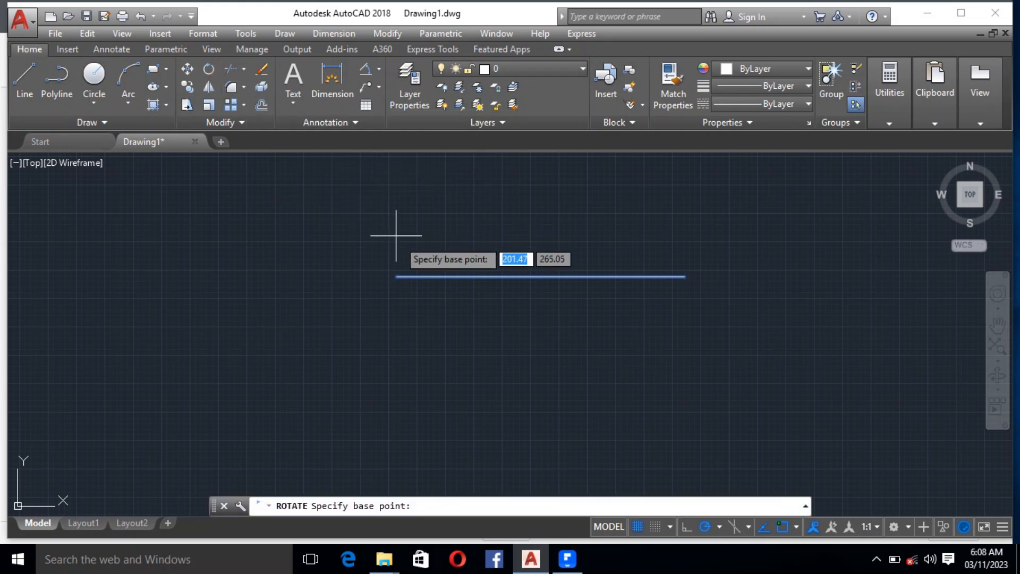
click(396, 275)
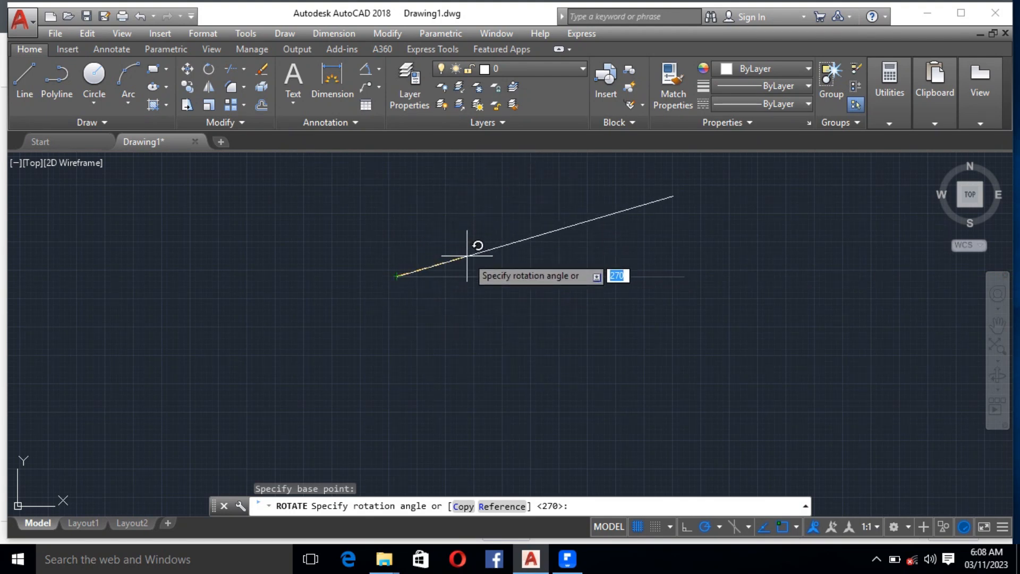
text(-70)
key(Return)
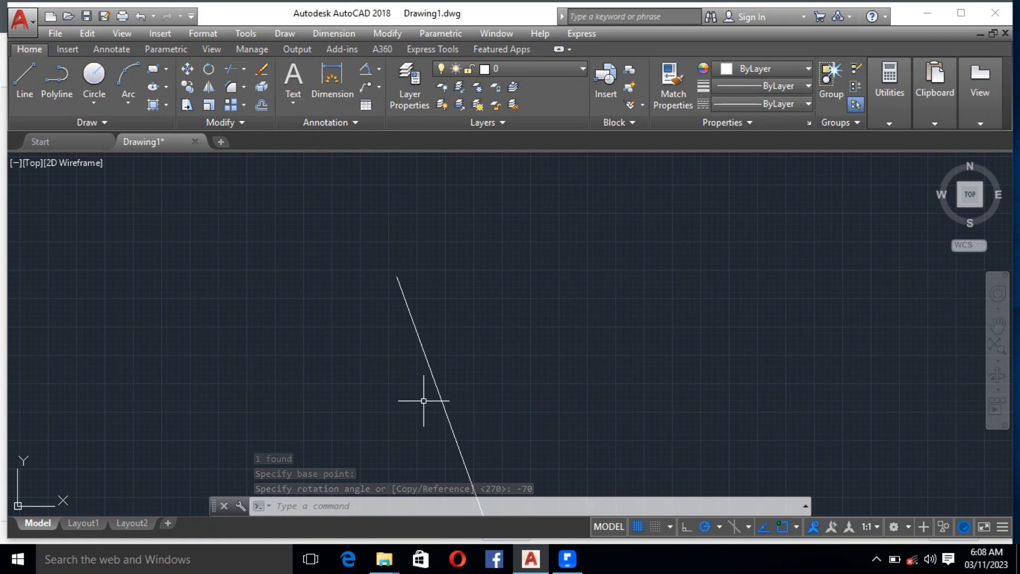
key(ctrl+z)
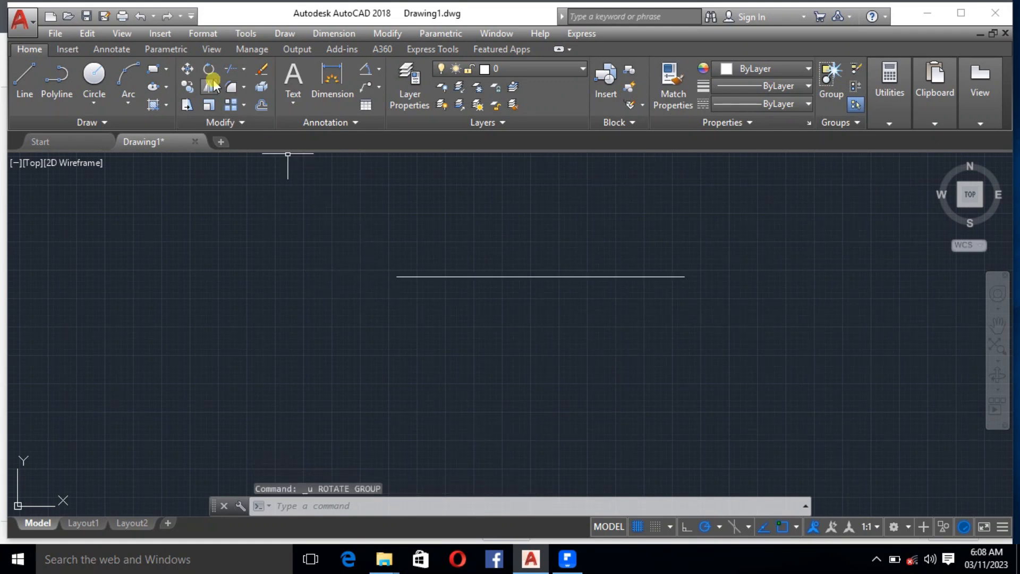
Rotate the entire hooked double-line profile 90 degrees about its lower-left corner and undo the rotation.
scroll(393, 245, down, 6)
scroll(443, 335, up, 2)
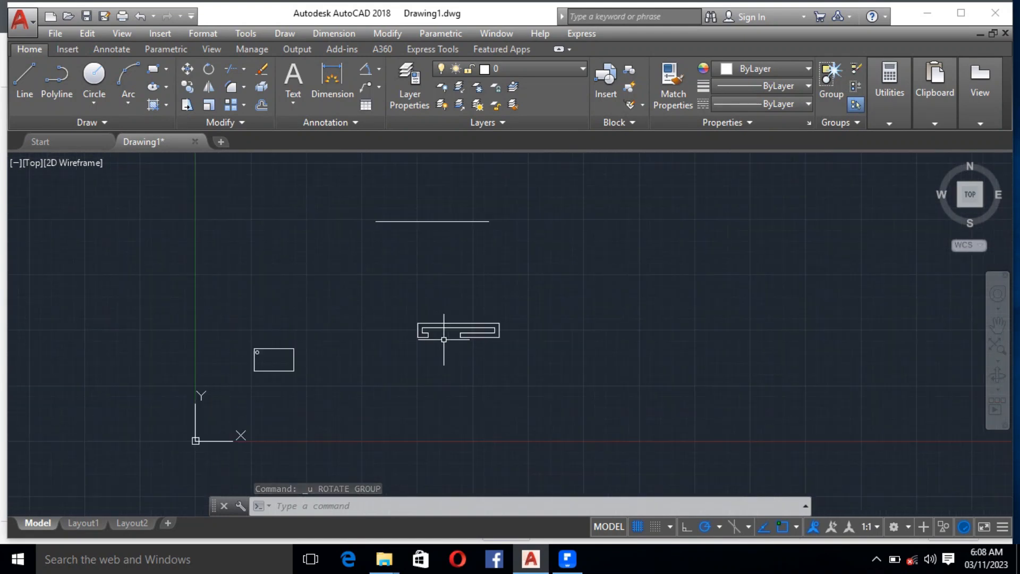
scroll(443, 339, up, 2)
click(519, 364)
click(409, 277)
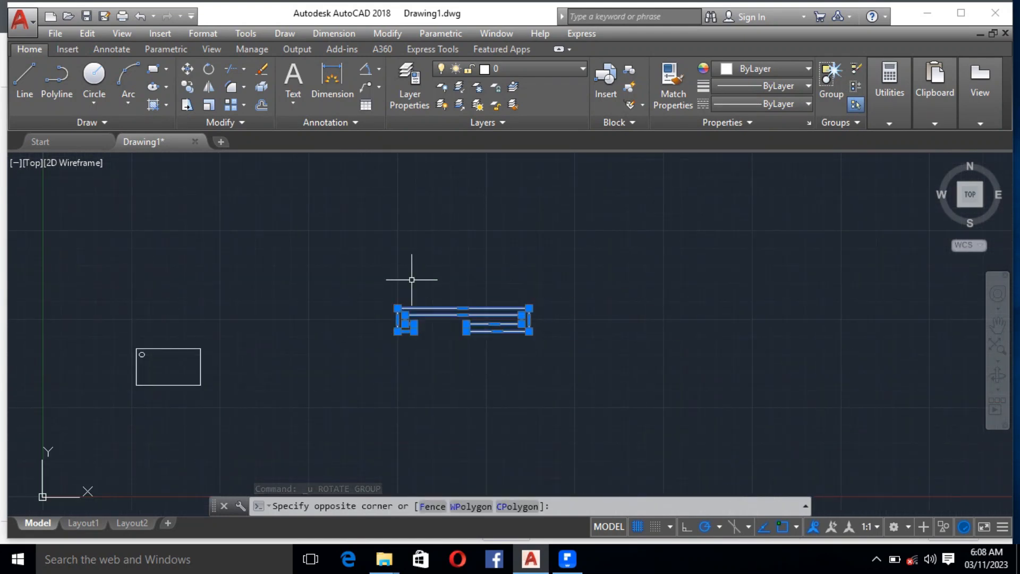
click(210, 71)
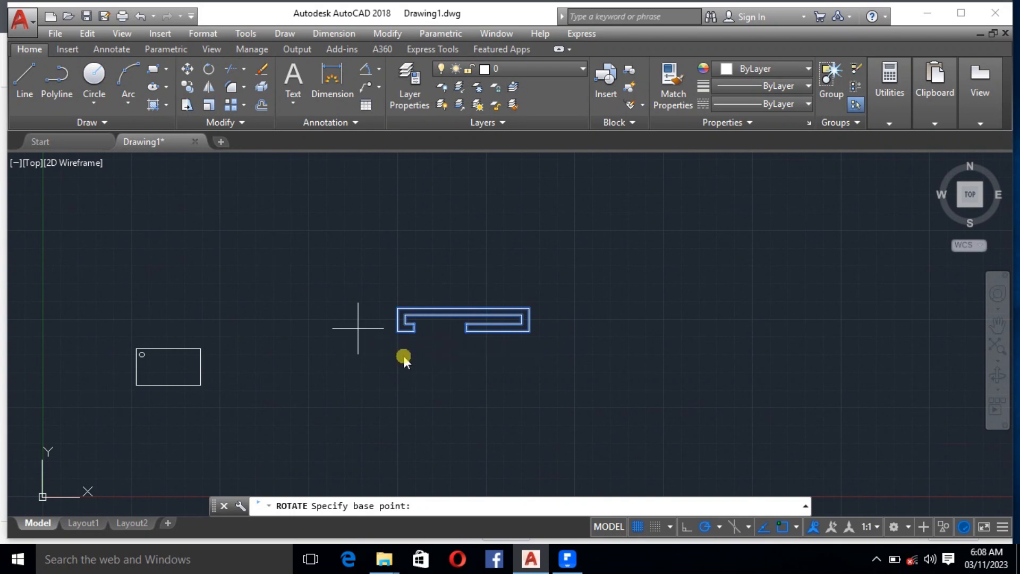
click(397, 330)
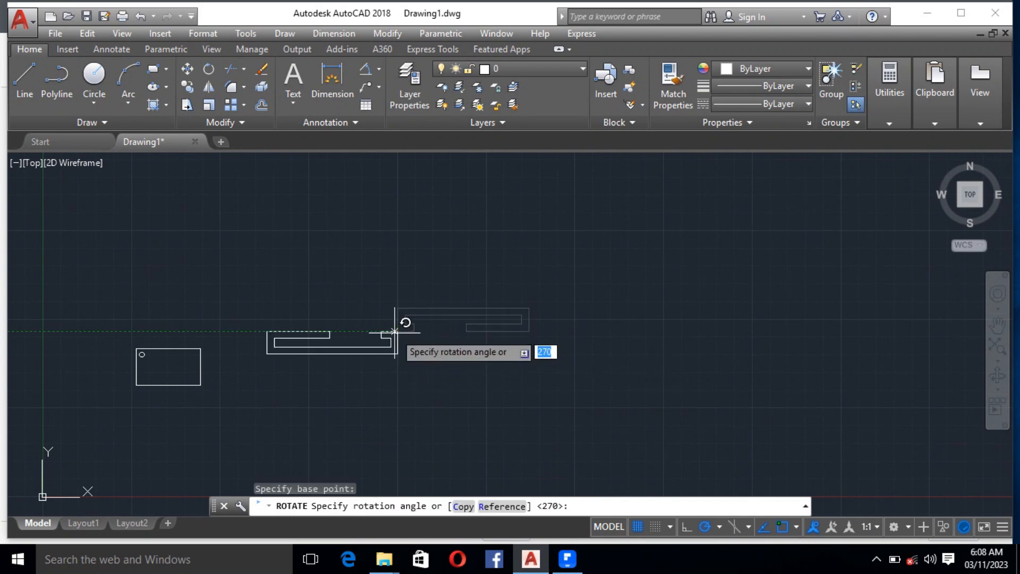
text(90)
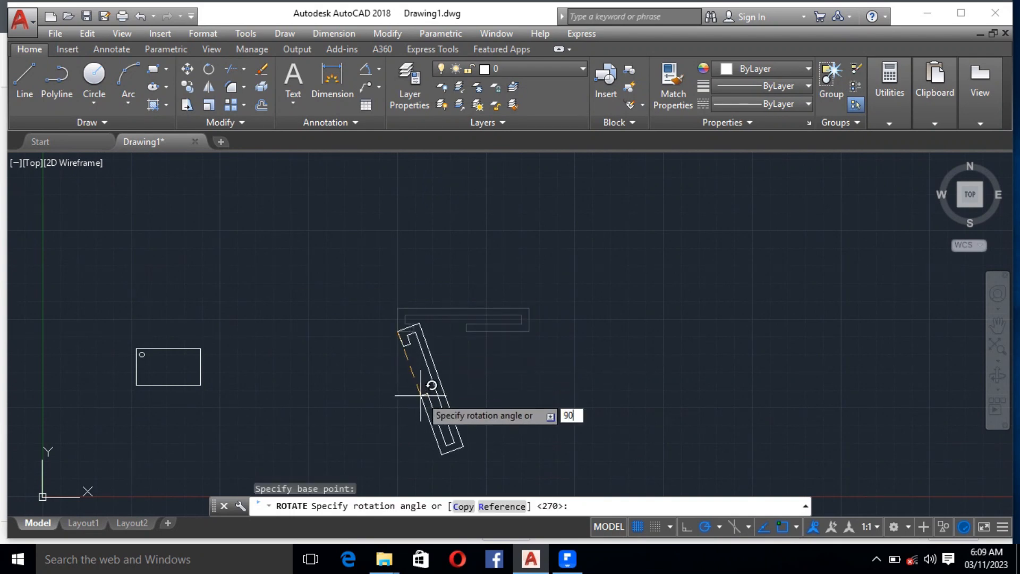
key(Return)
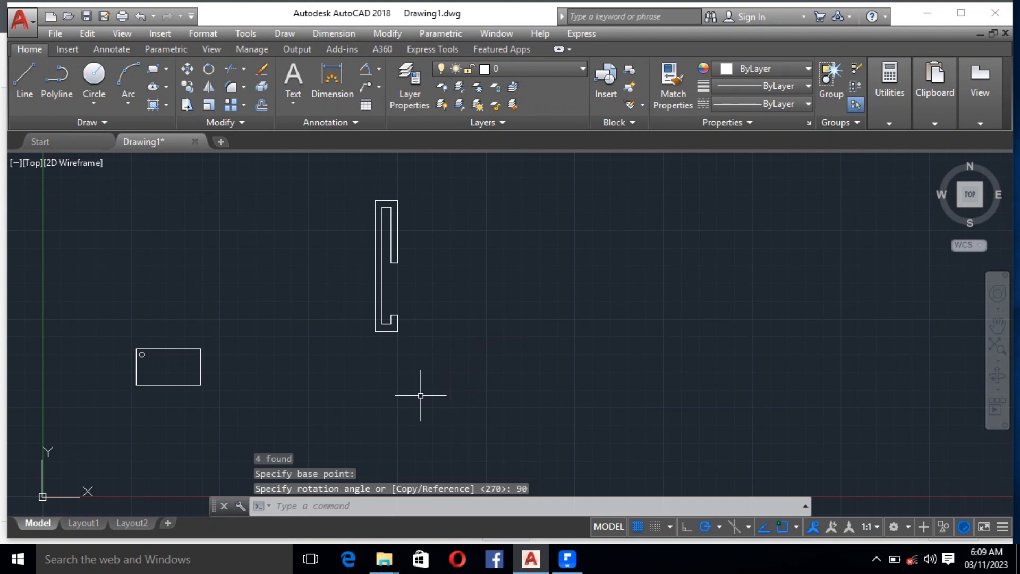
key(ctrl+z)
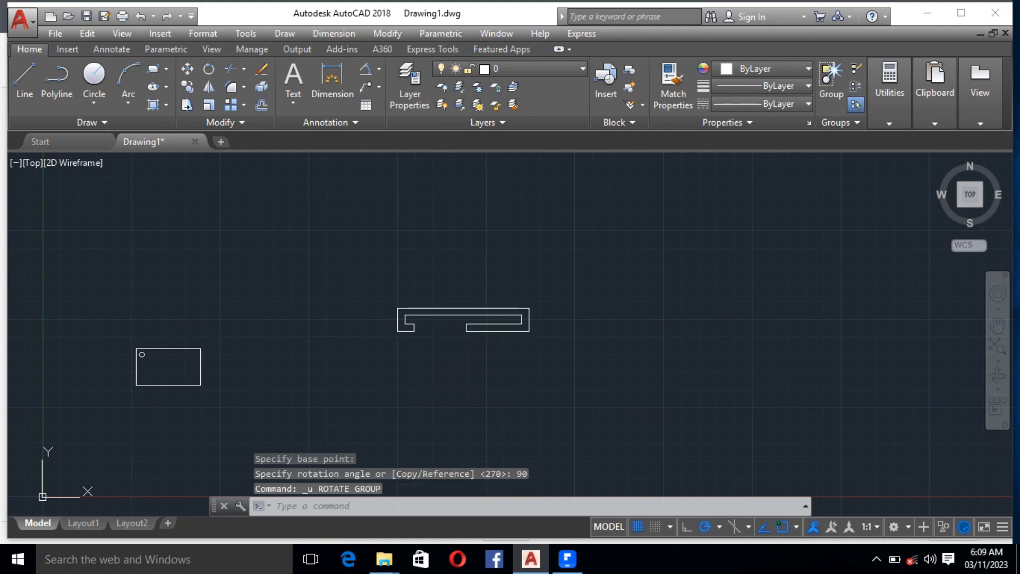
click(518, 364)
click(351, 248)
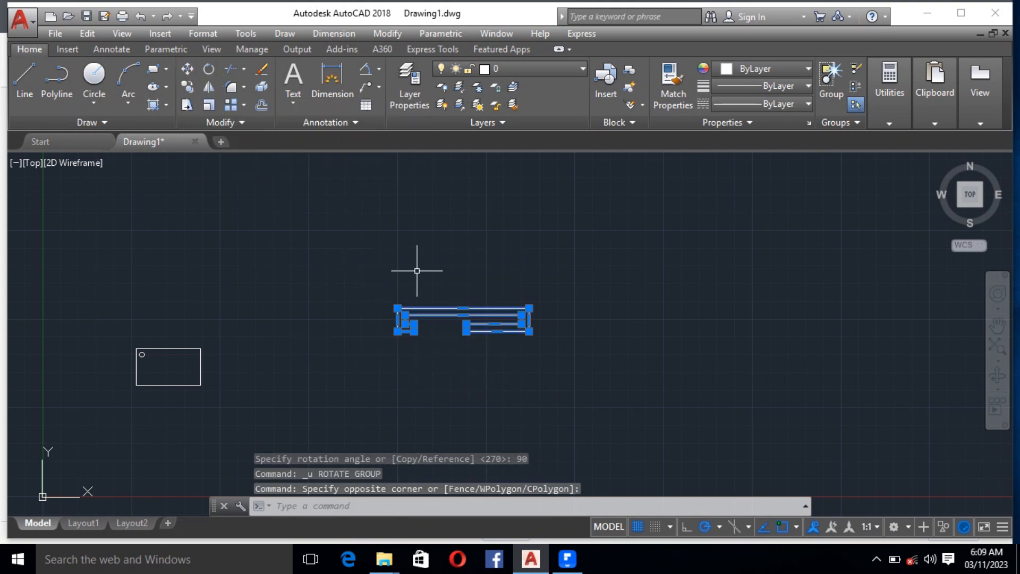
key(Escape)
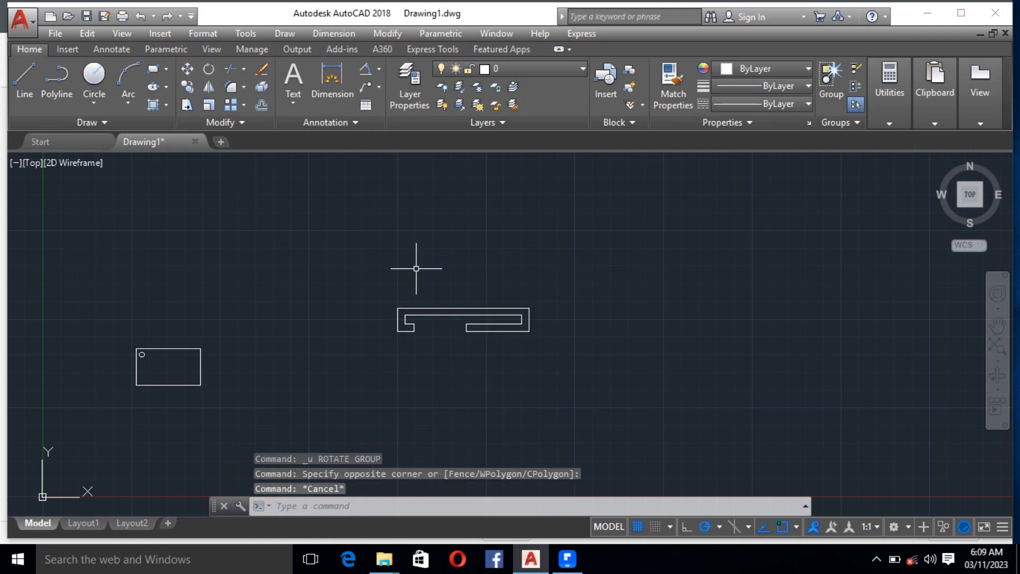
Rotate the horizontal line above the profile 90 degrees about its left endpoint.
scroll(461, 353, down, 2)
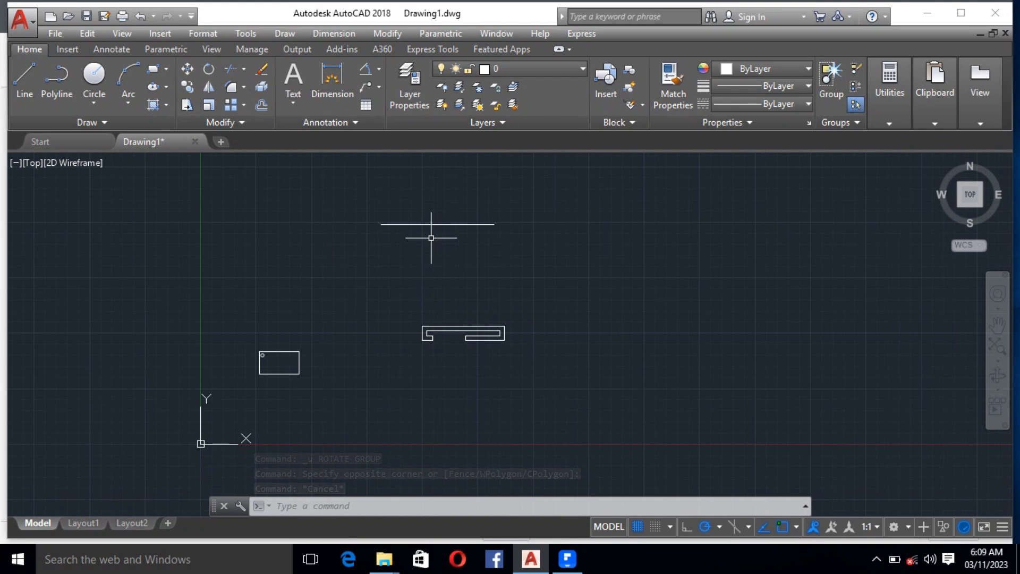
text(R)
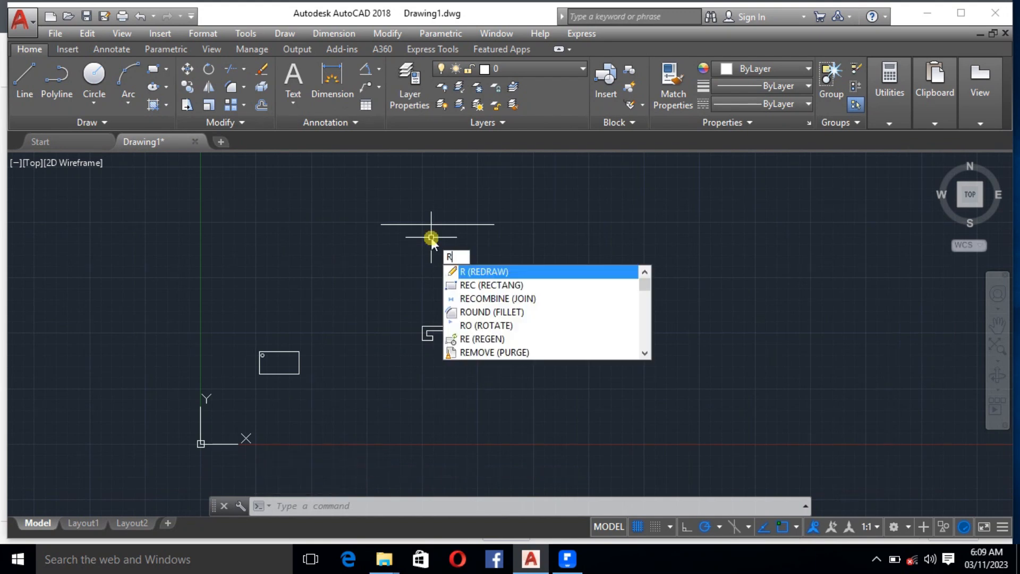
text(O)
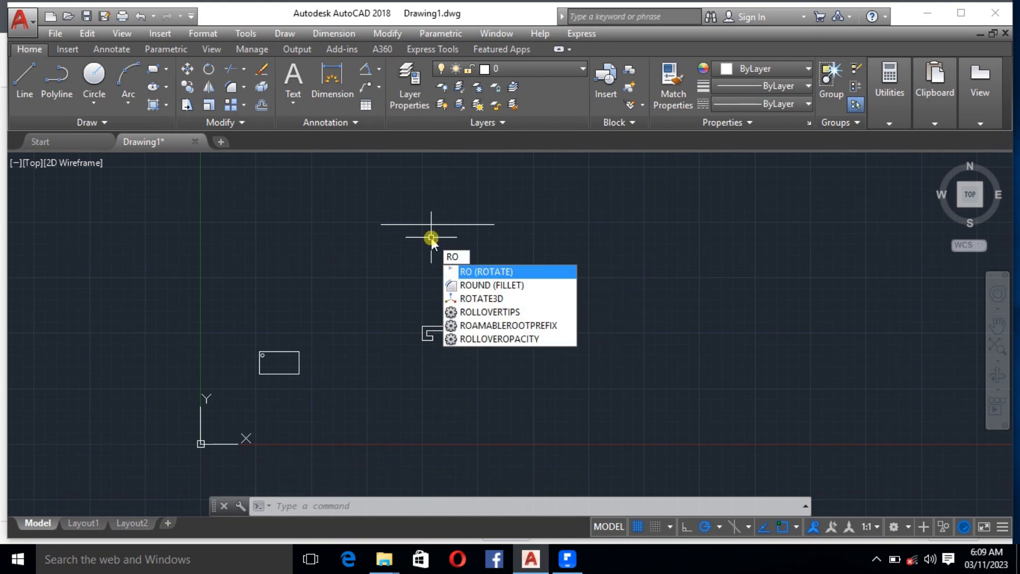
key(Return)
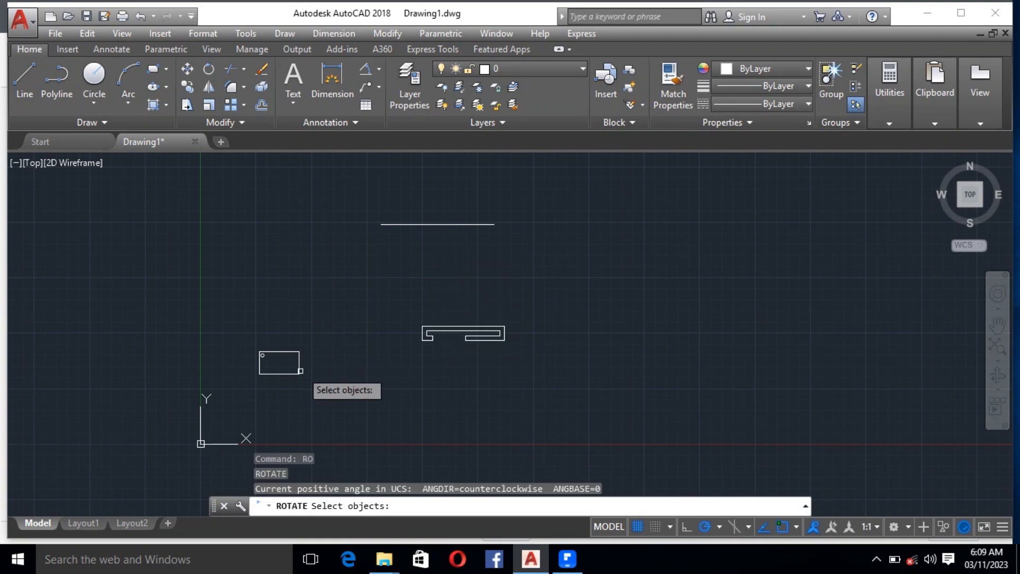
click(381, 223)
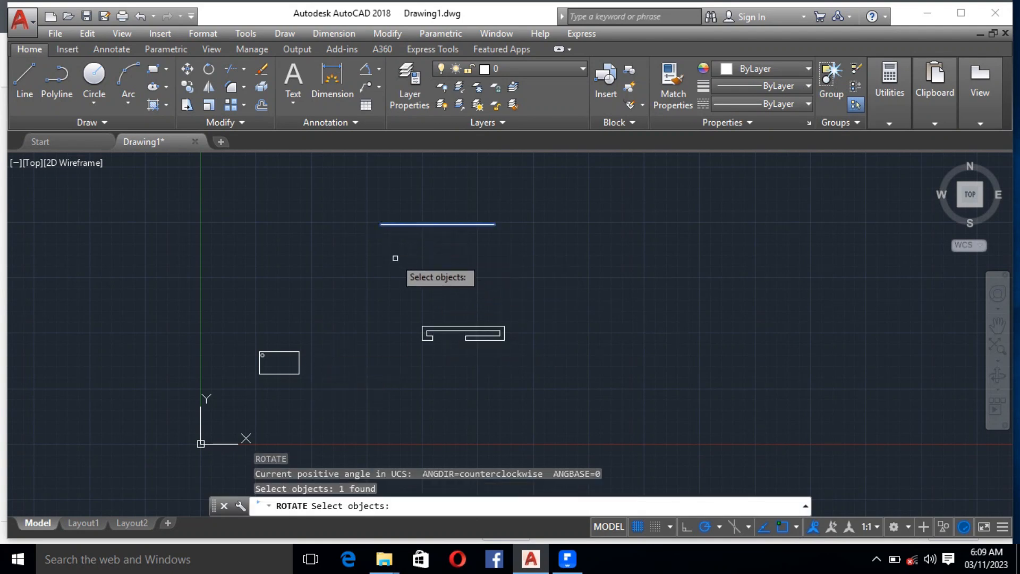
key(Return)
click(384, 223)
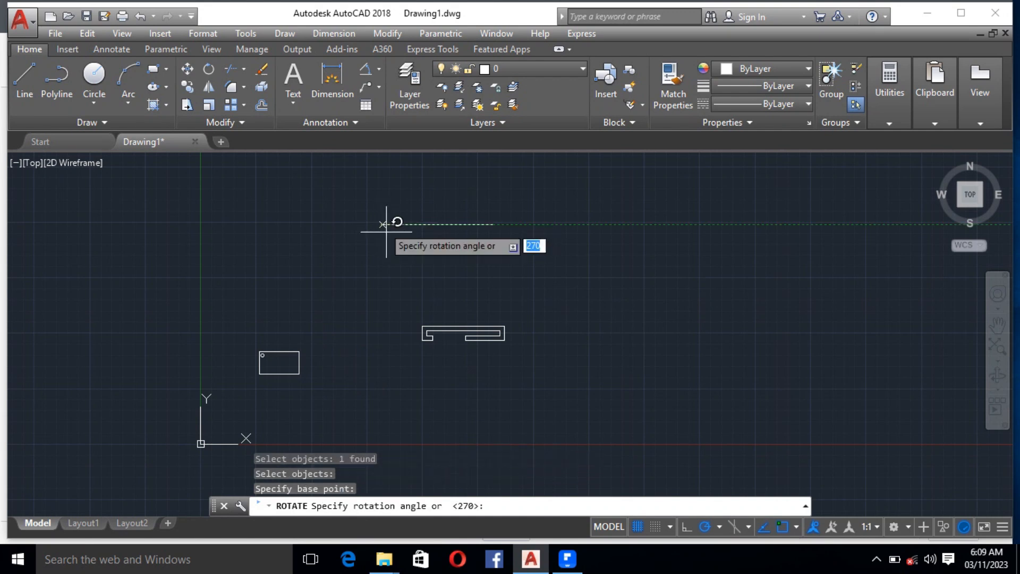
text(90)
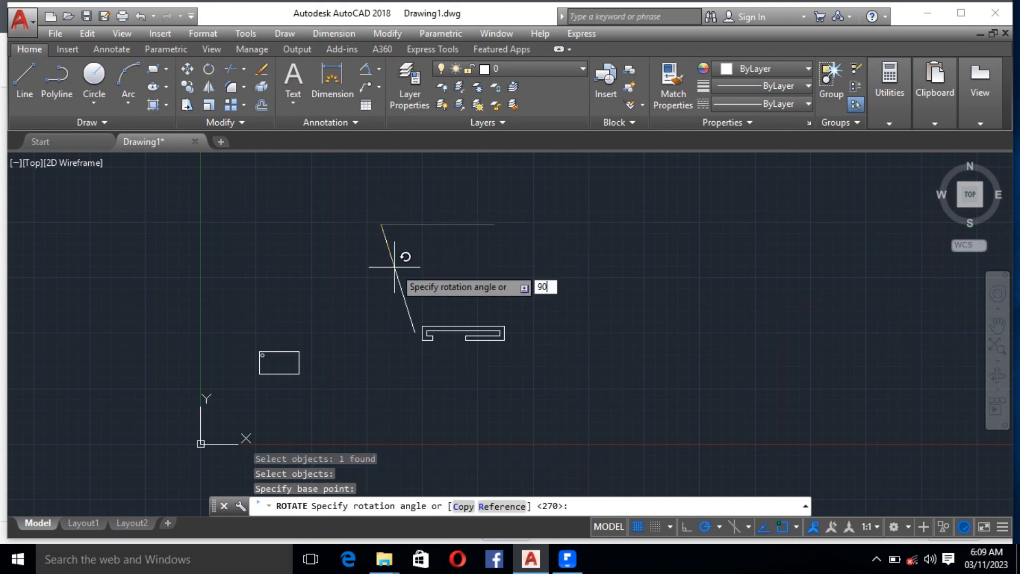
key(Return)
Mirror the entire hooked profile across a horizontal line through its lower-right corner, keeping the source objects.
scroll(398, 282, down, 4)
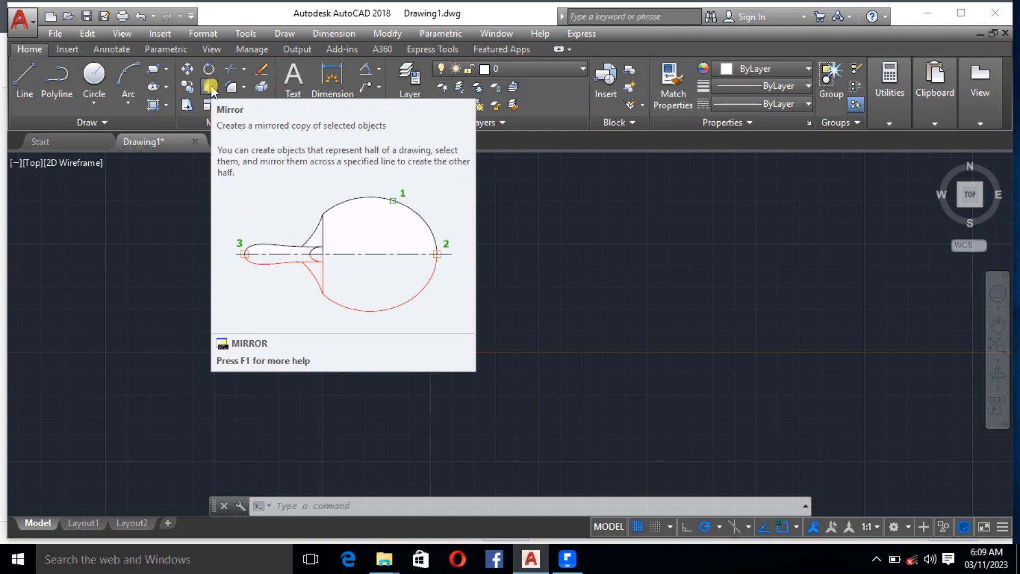
click(210, 87)
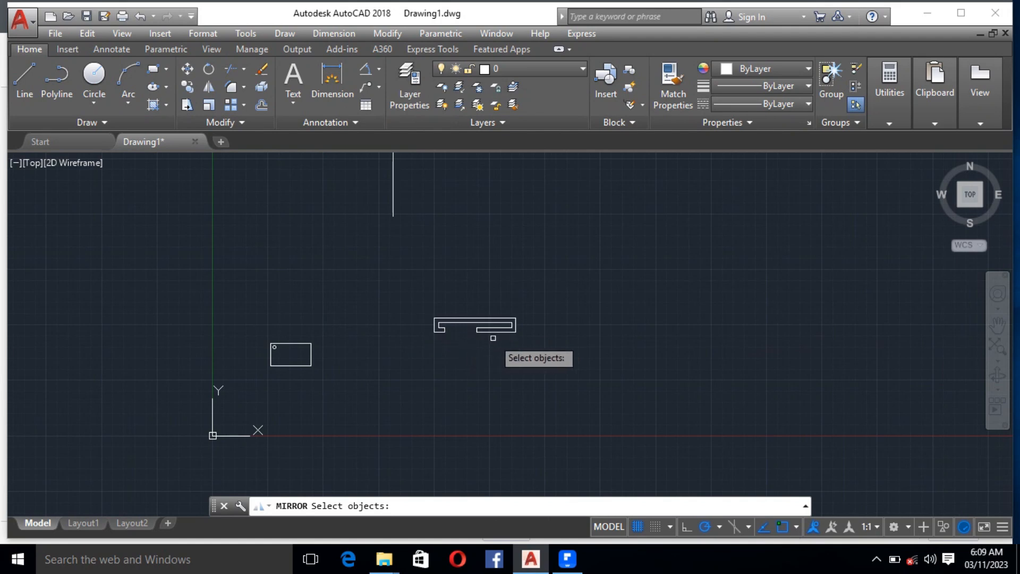
scroll(452, 338, up, 4)
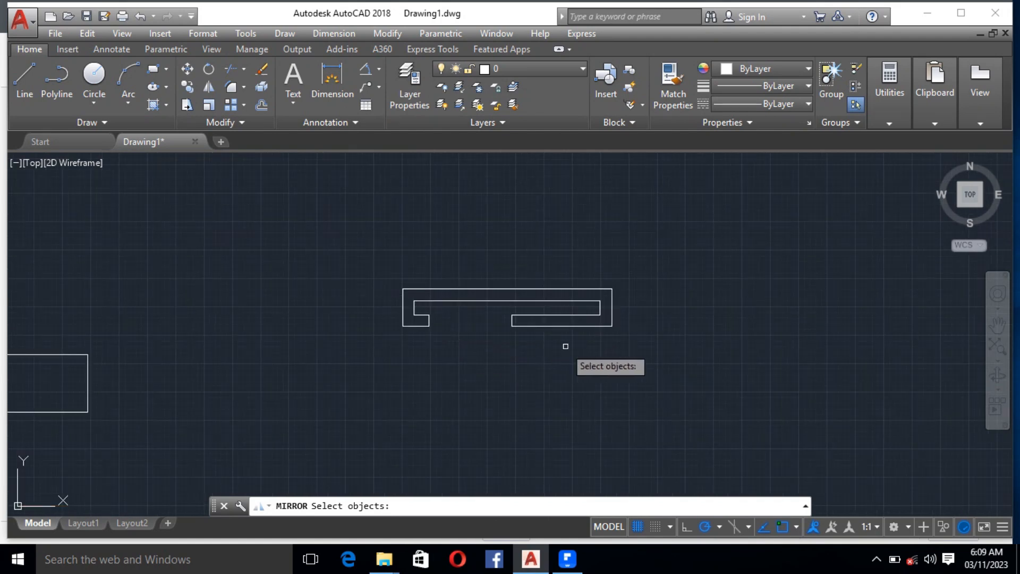
click(639, 359)
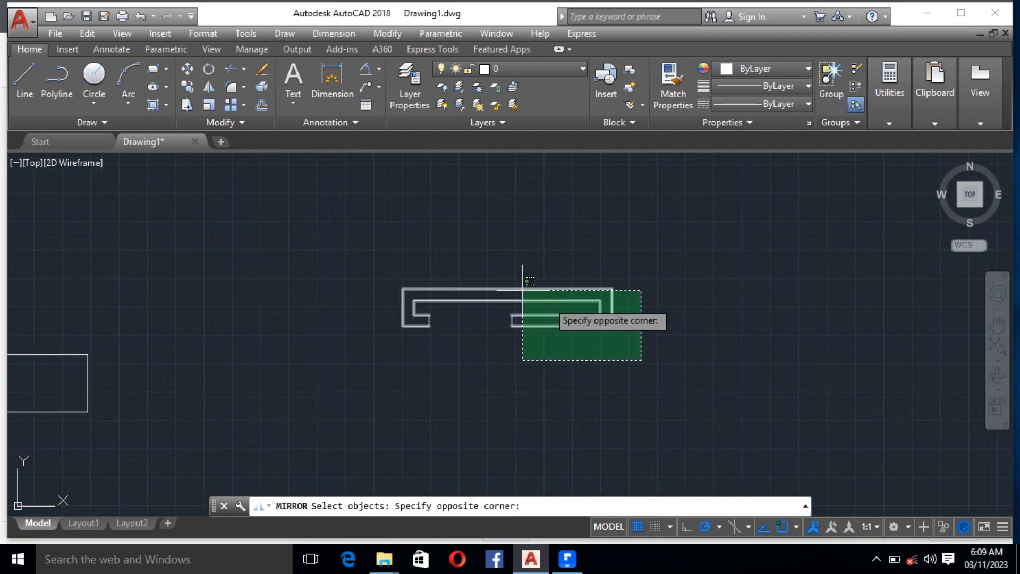
click(383, 251)
key(Return)
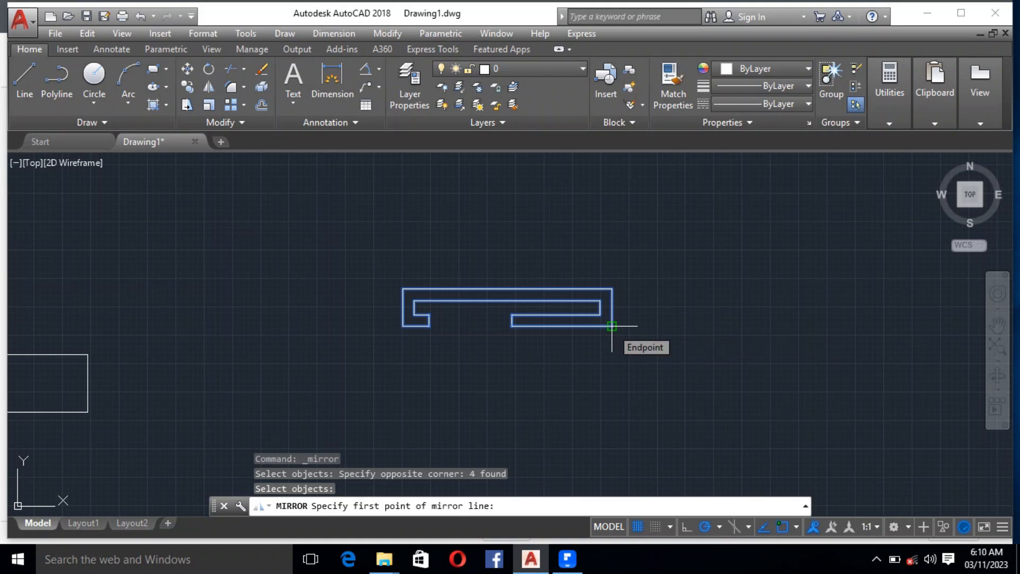
click(612, 326)
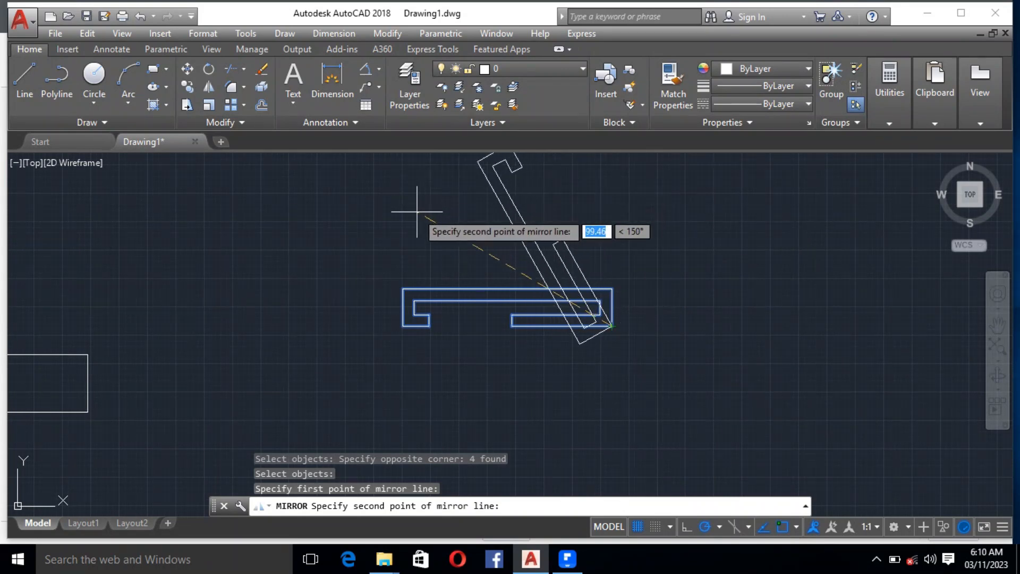
click(836, 325)
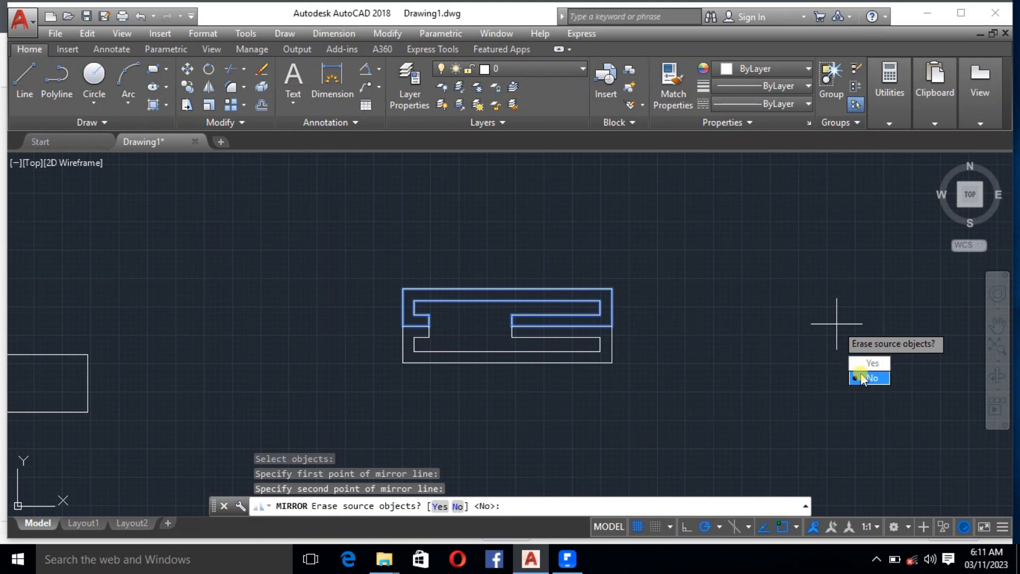
click(457, 506)
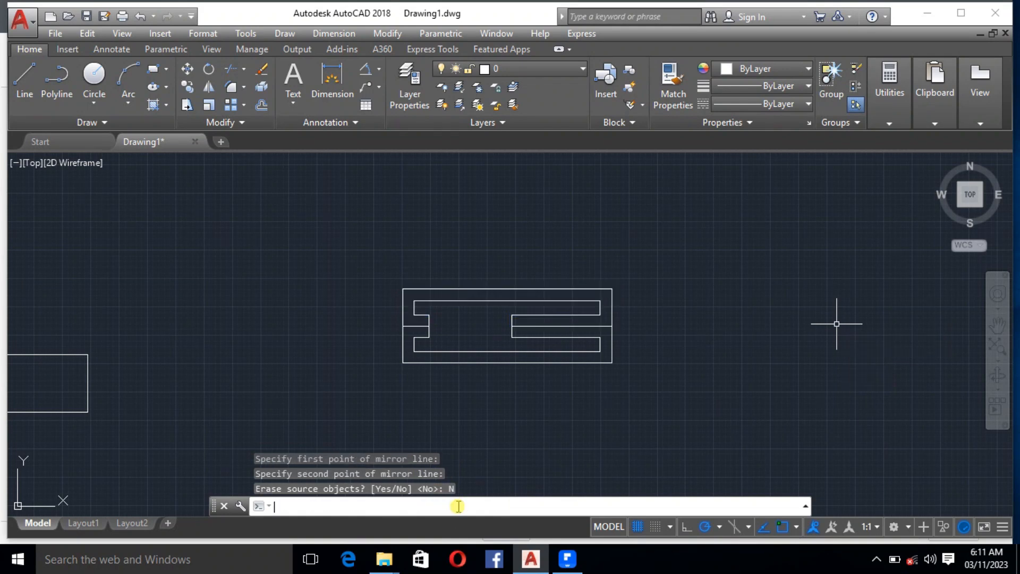
Undo the mirroring of the hooked profile.
click(629, 356)
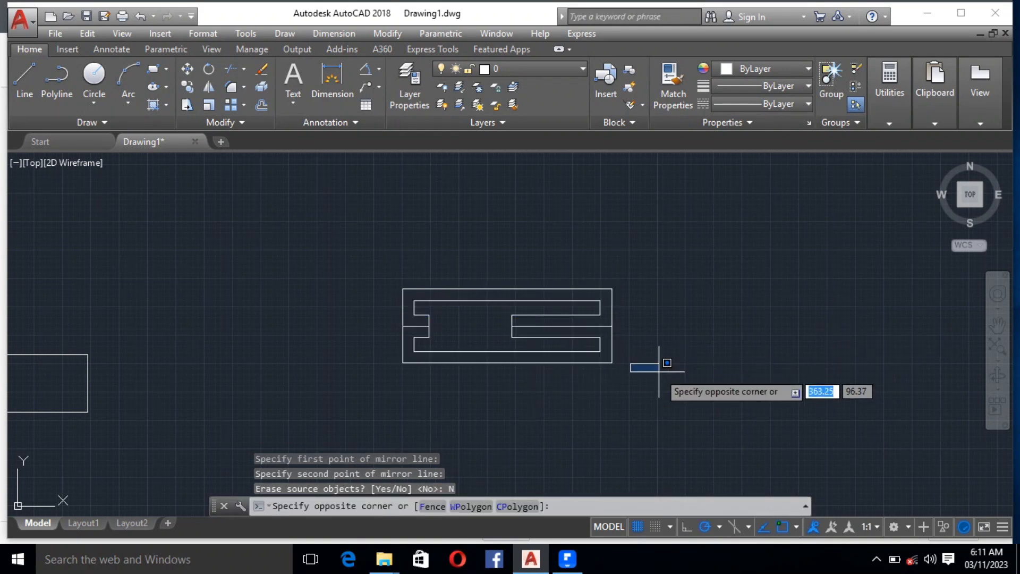
key(Escape)
key(ctrl+z)
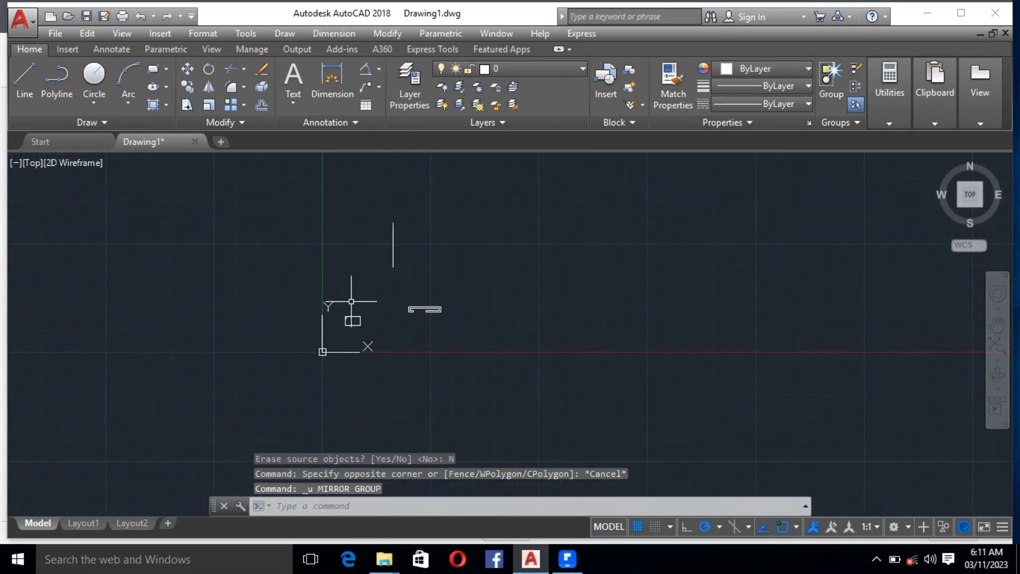
Mirror the circle across the line joining the rectangle's upper and lower edge midpoints, erasing the source circle, and undo the mirroring.
scroll(370, 334, up, 5)
scroll(311, 271, up, 5)
scroll(170, 281, up, 2)
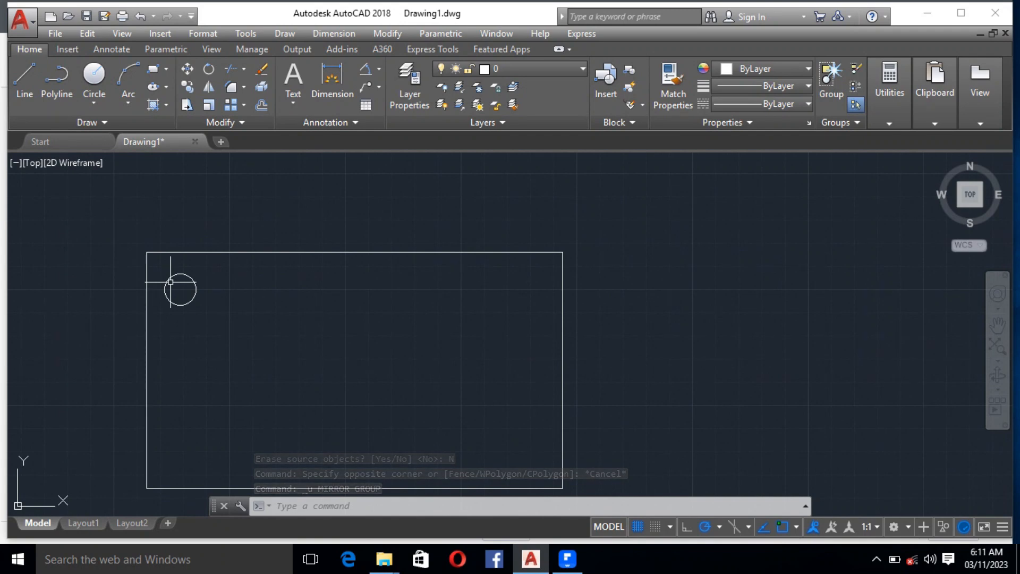
click(230, 328)
click(191, 291)
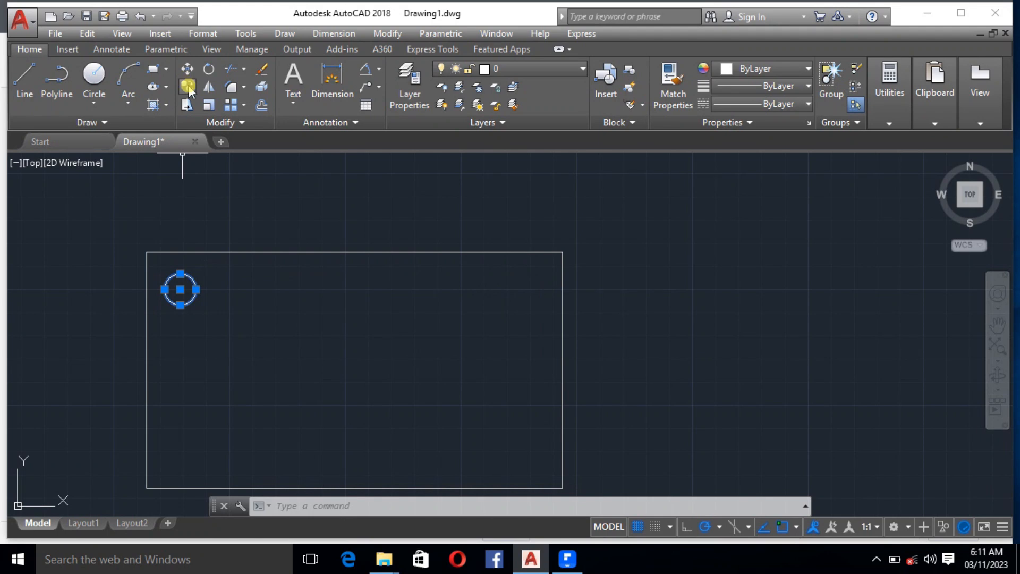
click(207, 89)
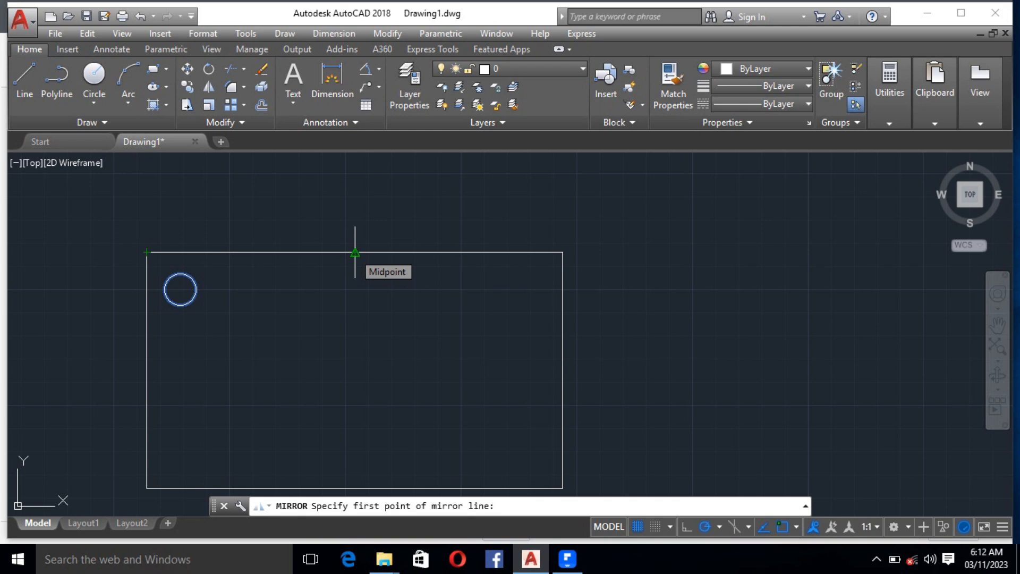
click(355, 252)
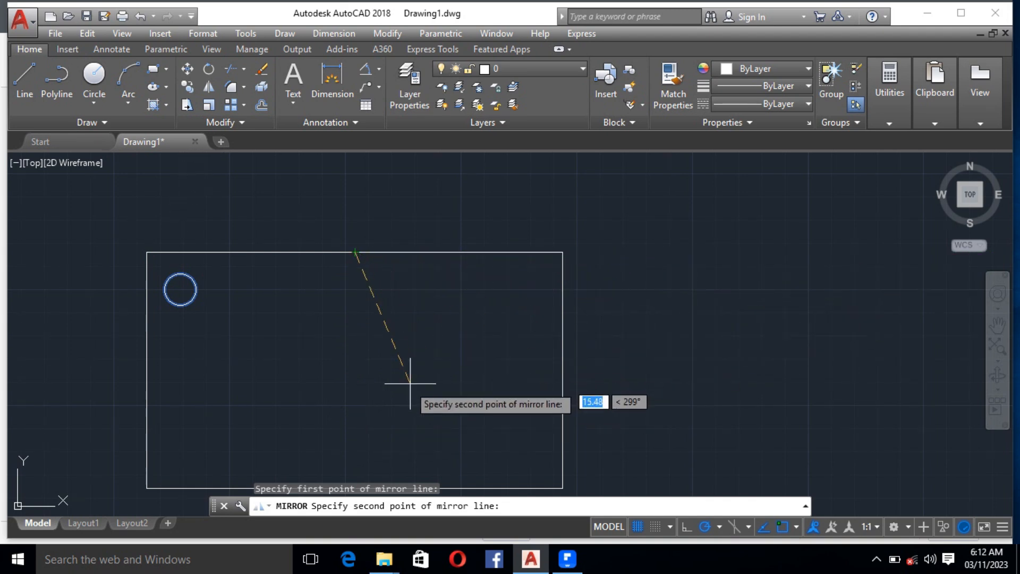
scroll(390, 254, down, 2)
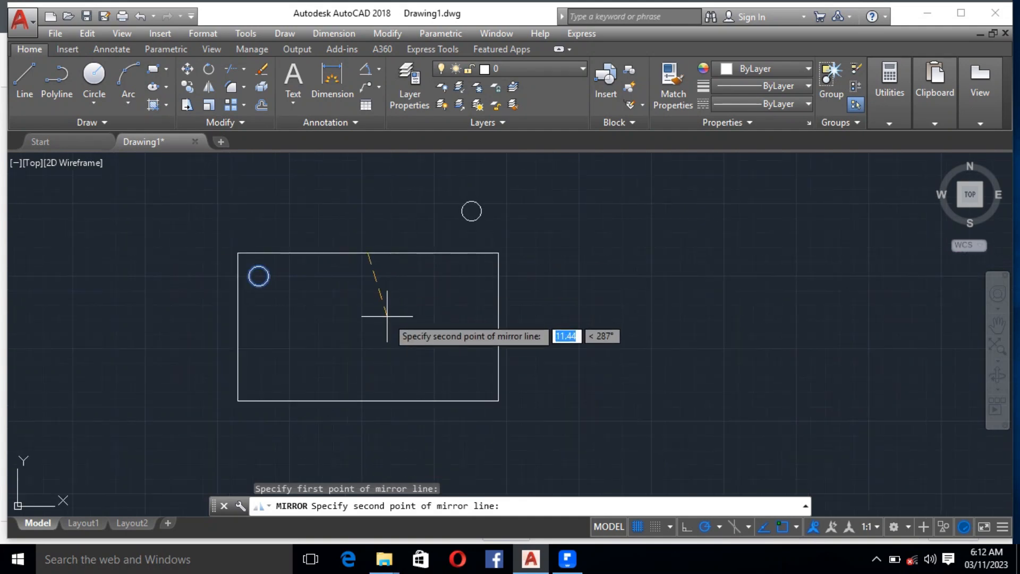
click(367, 401)
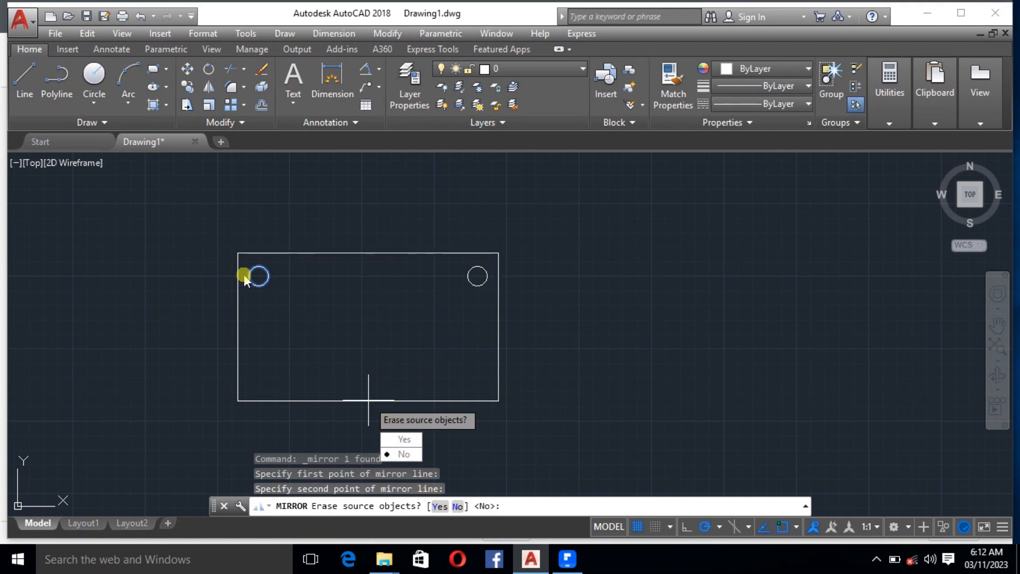
click(404, 439)
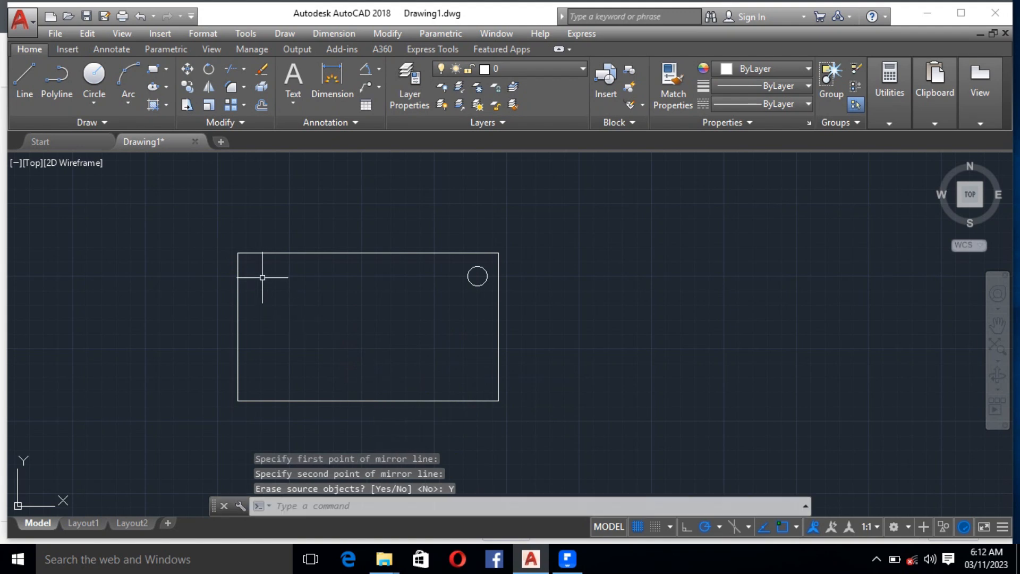
key(ctrl+z)
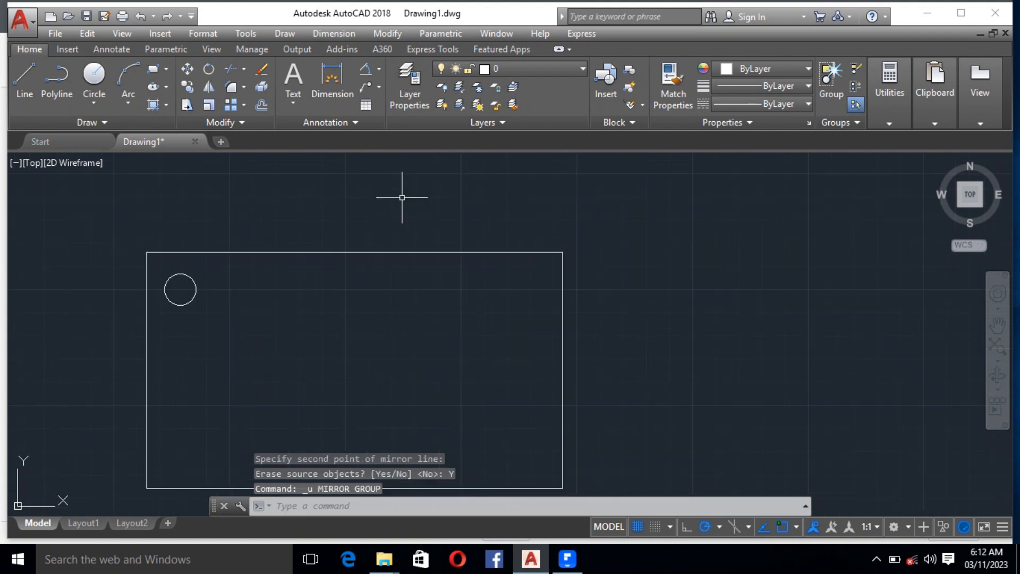
Mirror the circle across a vertical line through the rectangle's upper edge midpoint, keeping the source circle.
click(181, 289)
click(178, 160)
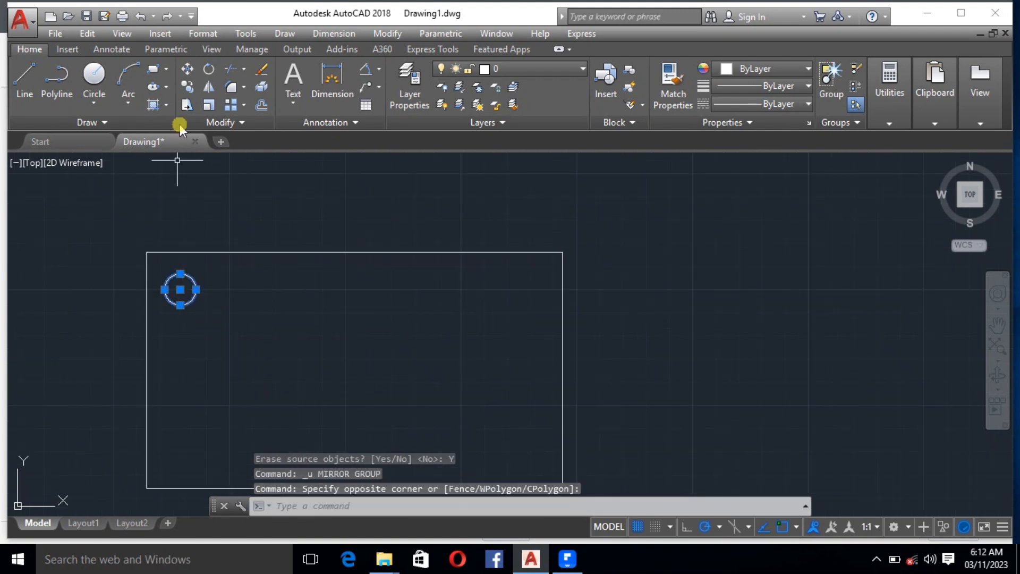
click(209, 87)
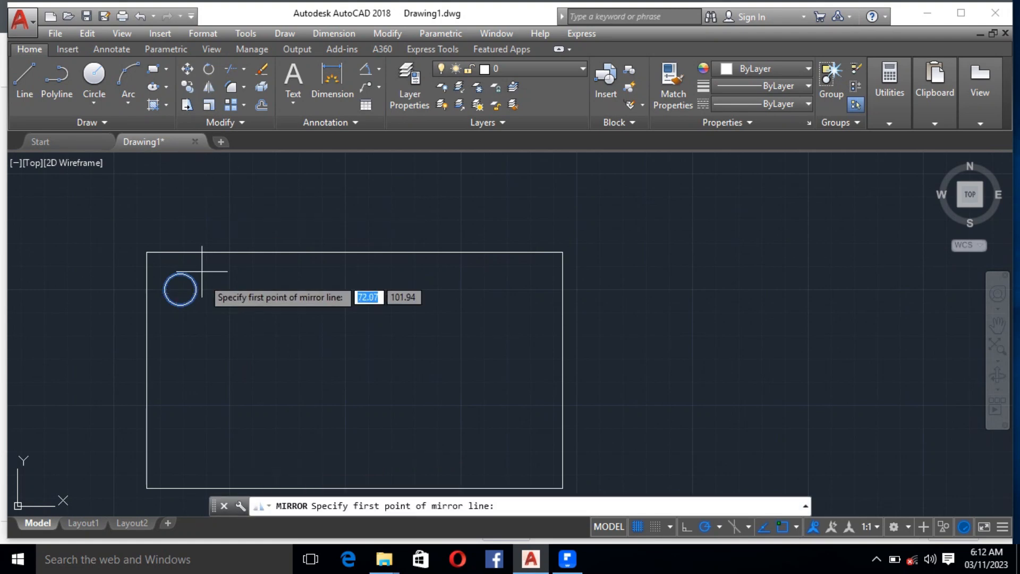
click(354, 253)
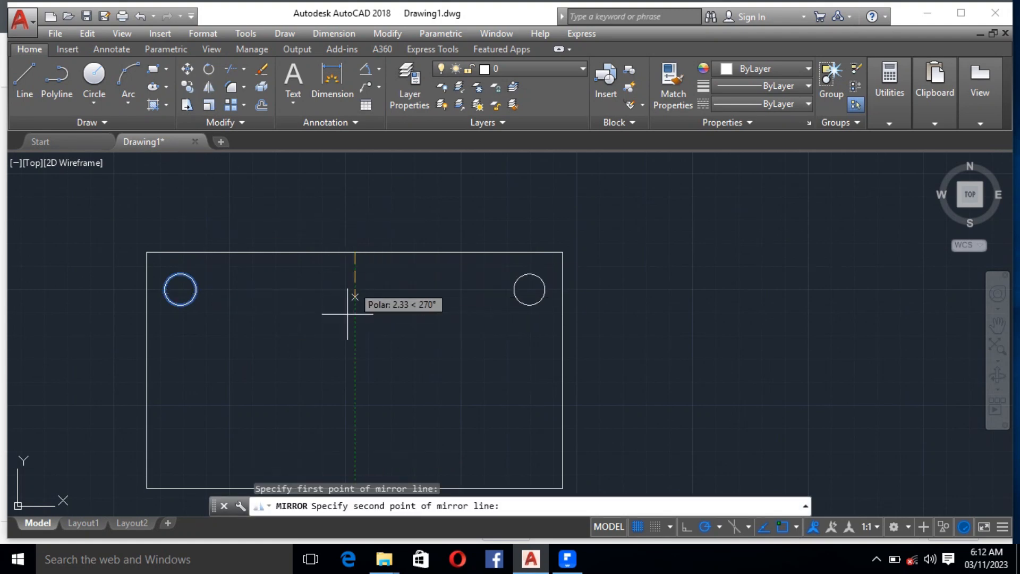
click(353, 410)
click(386, 466)
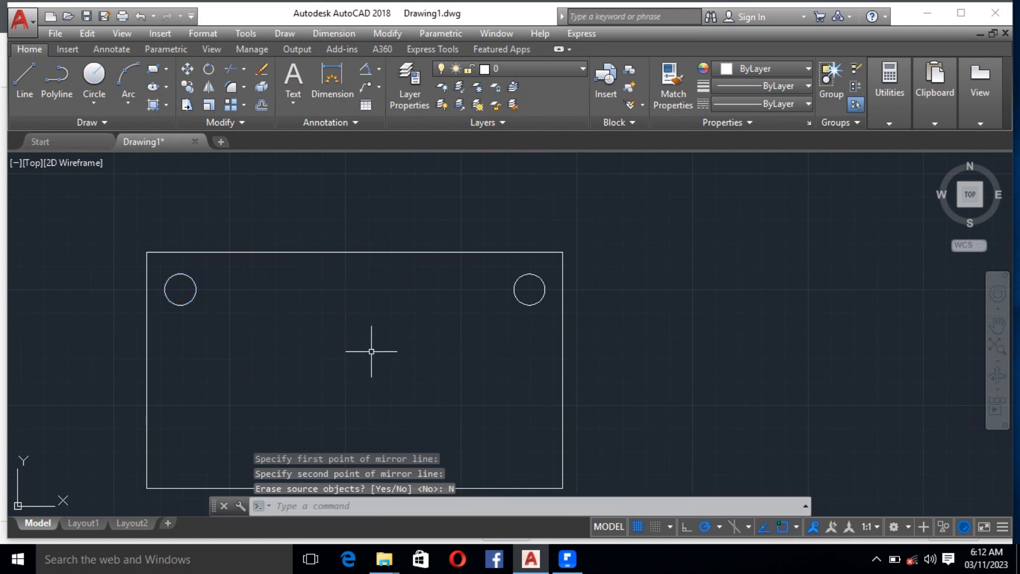
Mirror both upper circles across a horizontal line through the rectangle's left edge midpoint, keeping the source circles.
click(526, 317)
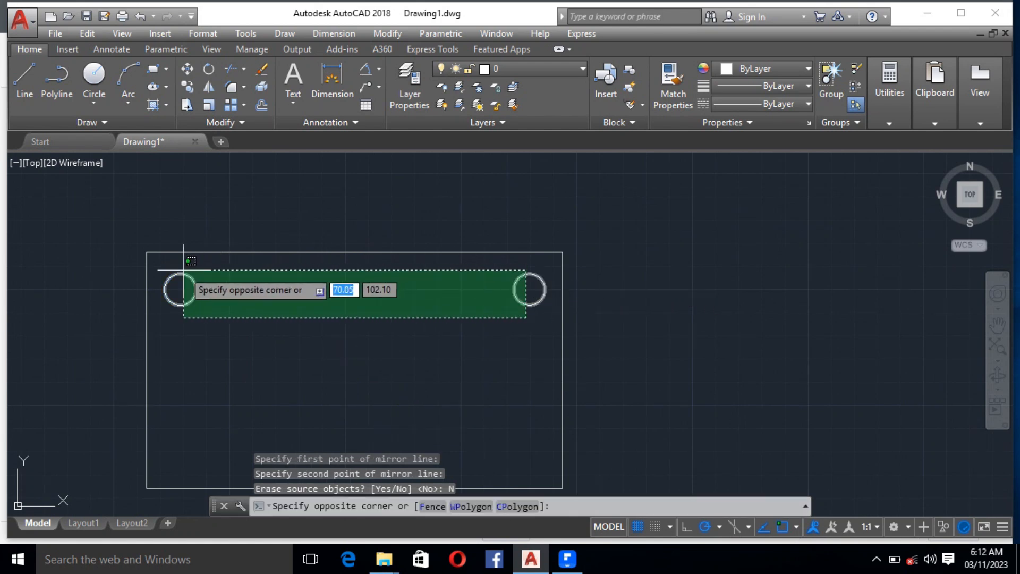
key(Escape)
drag(208, 302, 183, 289)
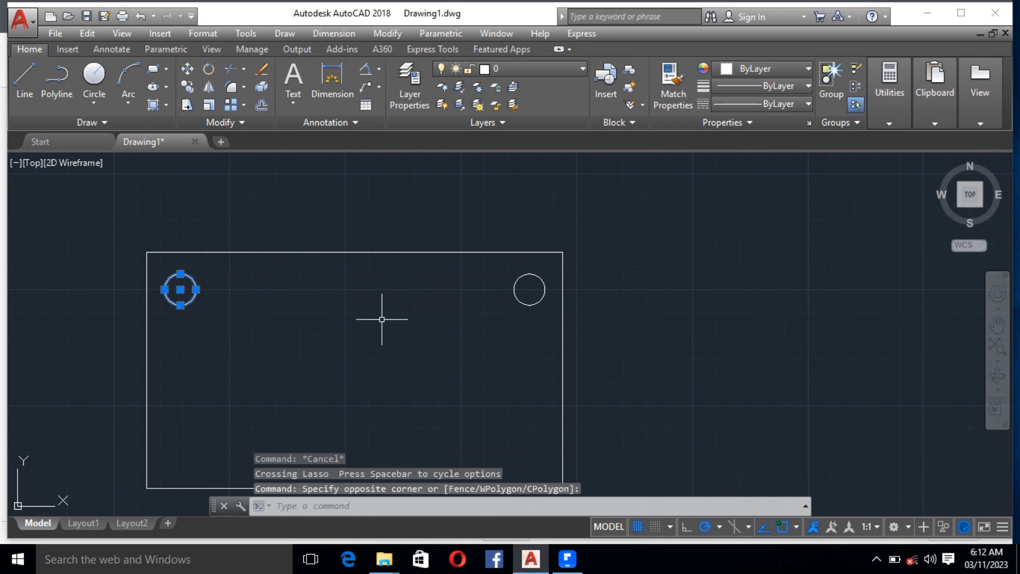
drag(533, 314, 512, 282)
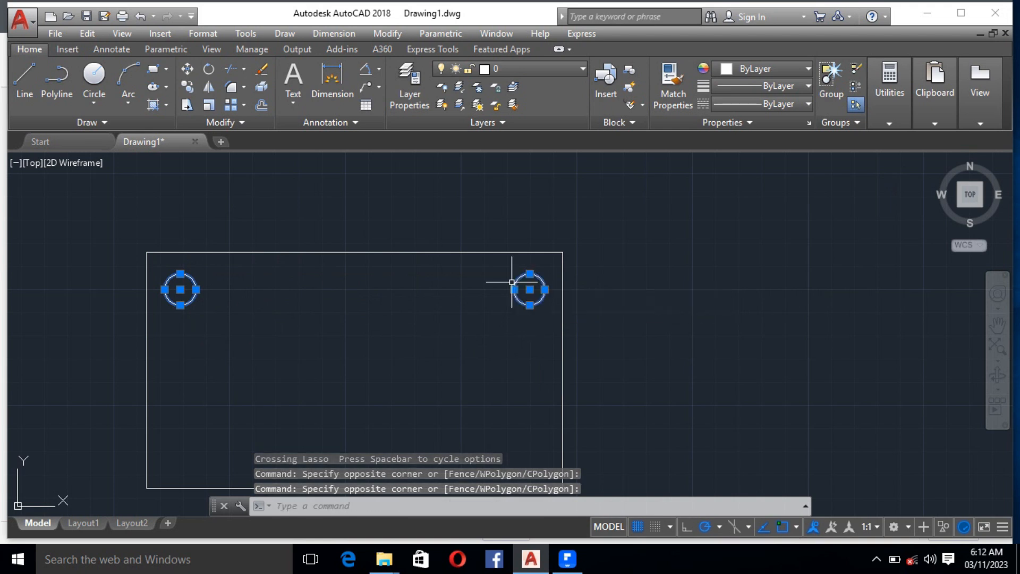
click(208, 87)
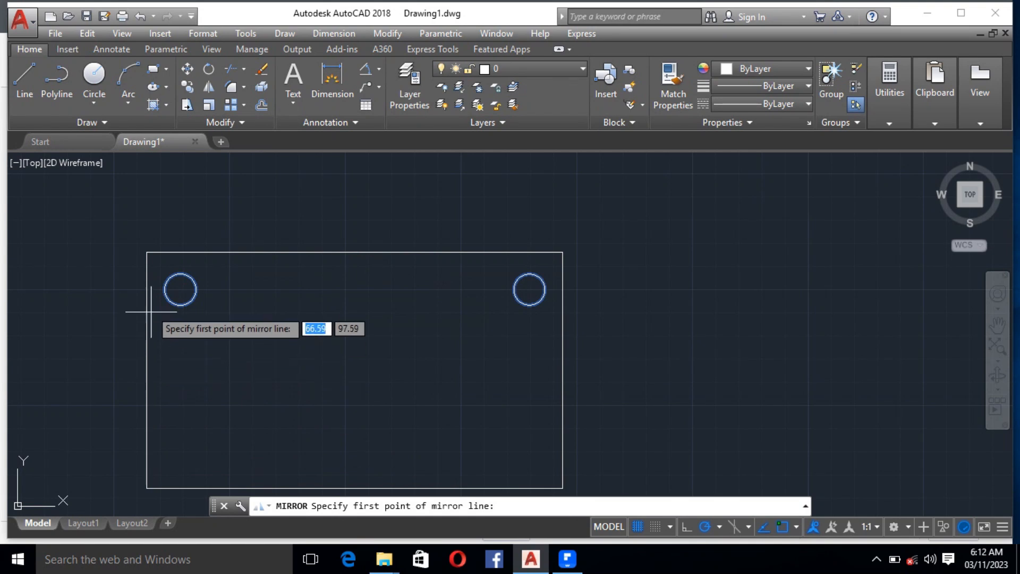
click(147, 370)
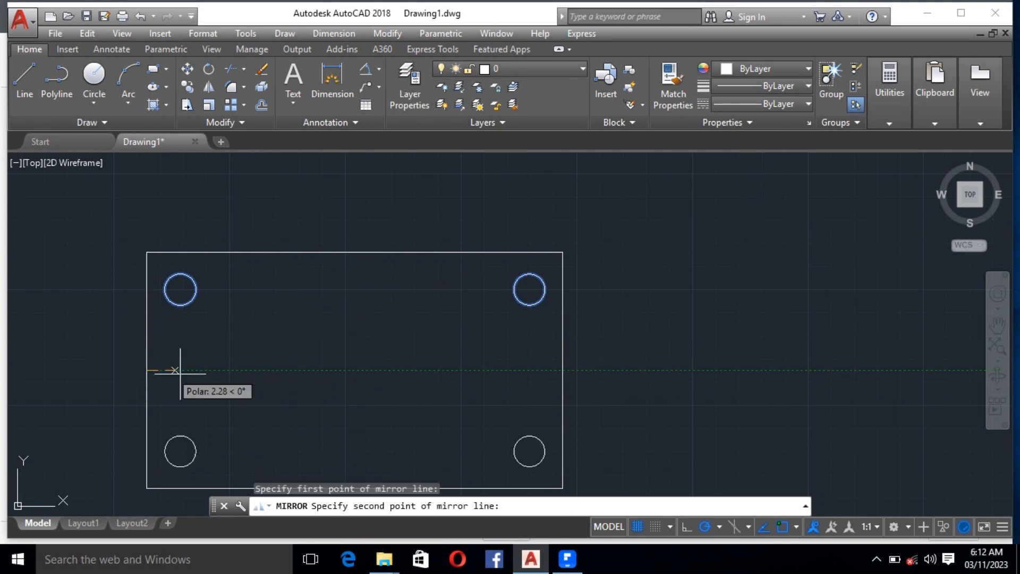
click(631, 365)
key(Return)
scroll(587, 273, down, 6)
scroll(572, 276, up, 2)
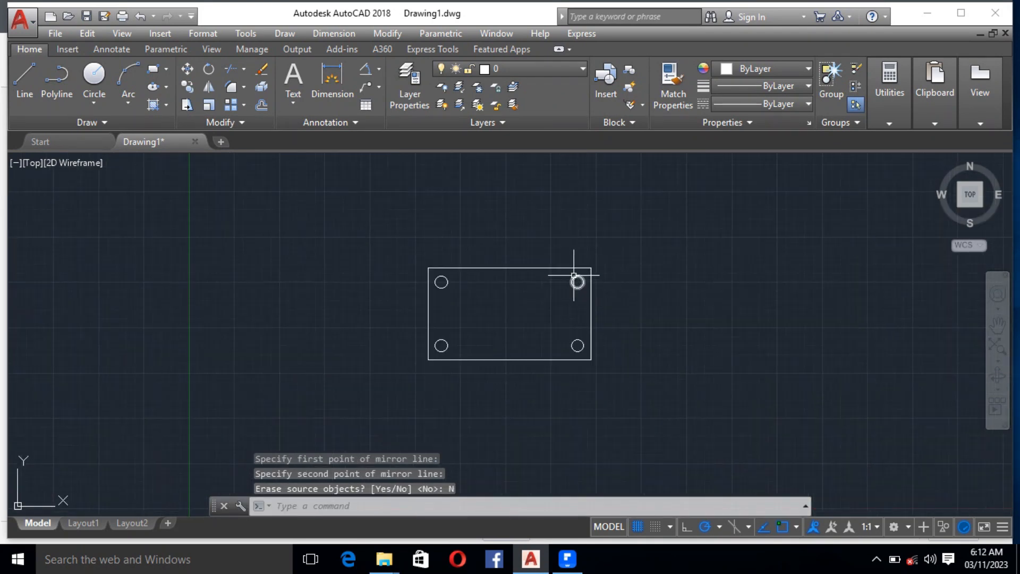